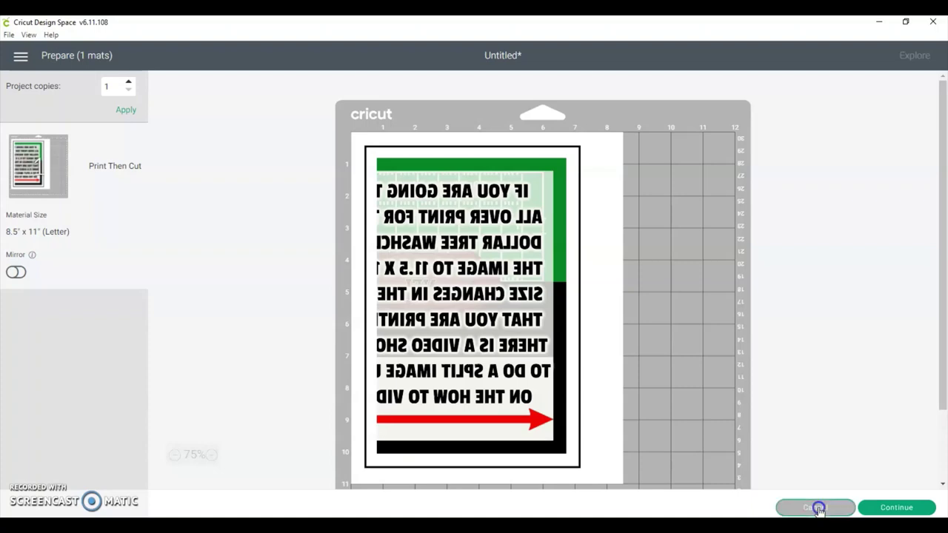
# Return from the print preview to the canvas, hide the visible Slice Result layer and show the hidden group
pyautogui.click(818, 508)
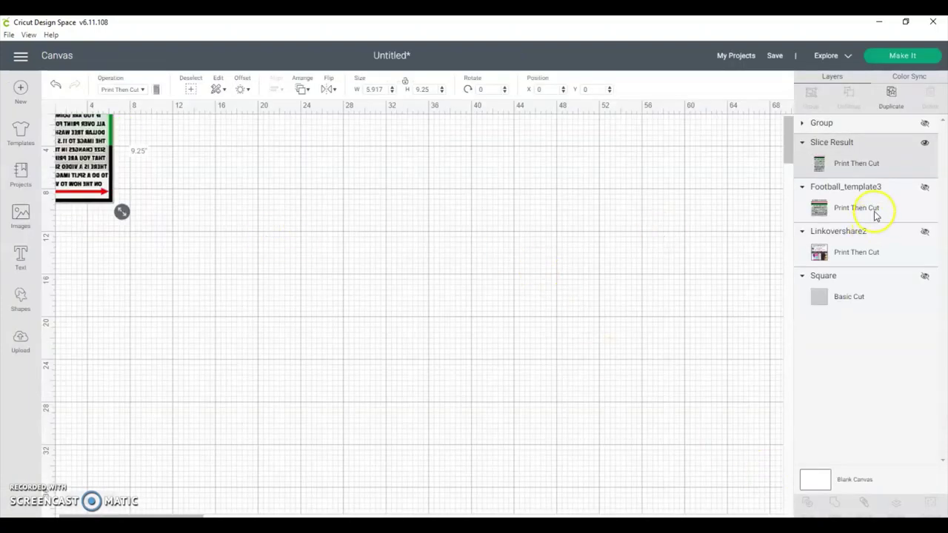
pyautogui.click(926, 143)
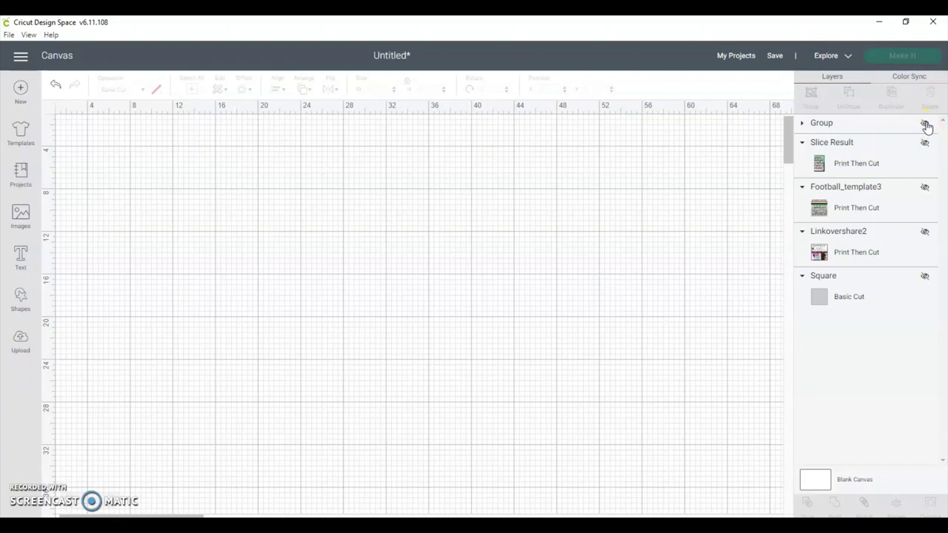
pyautogui.click(926, 124)
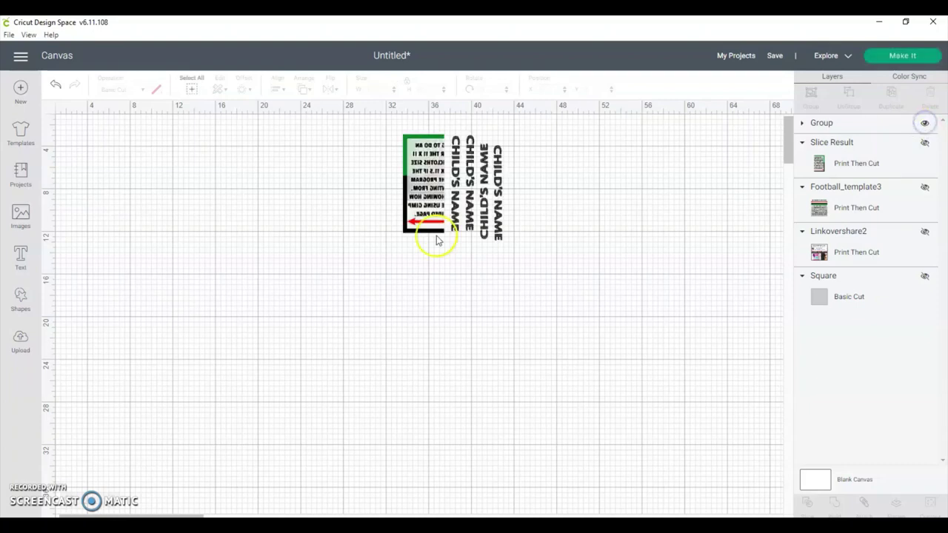
# Move the group with the sliced image half and name texts to the canvas's upper-left corner, at about X 0, Y 0
pyautogui.moveTo(434, 236); pyautogui.dragTo(97, 189)
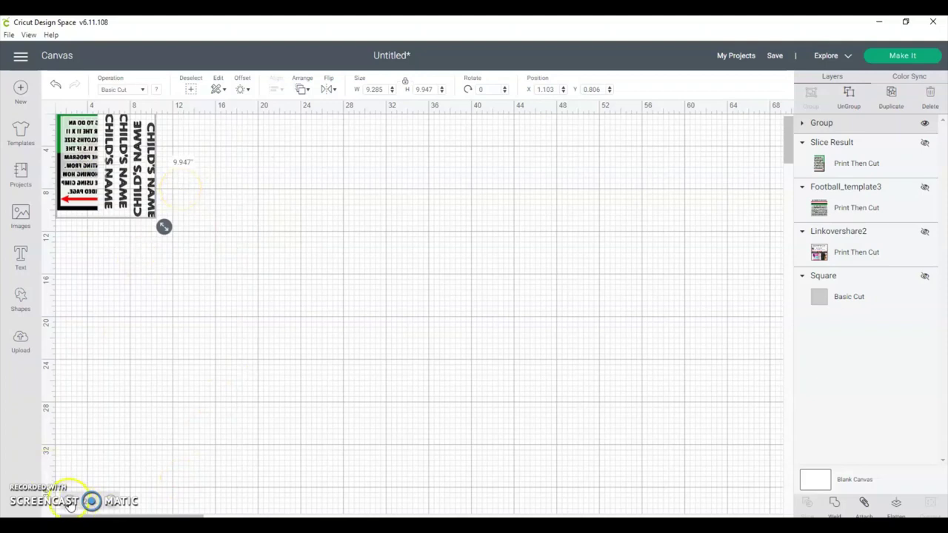
pyautogui.click(105, 505)
pyautogui.click(105, 506)
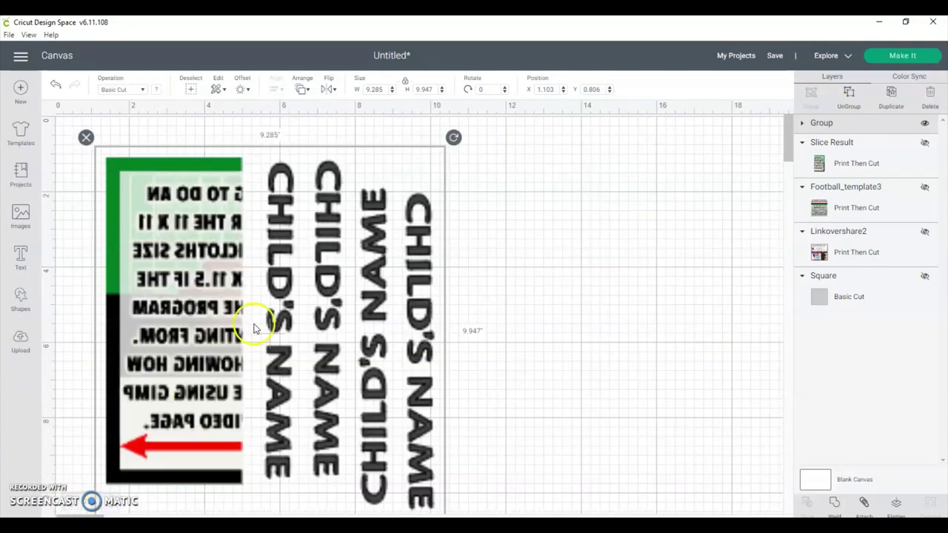
pyautogui.moveTo(199, 269); pyautogui.dragTo(134, 229)
pyautogui.click(435, 239)
pyautogui.click(323, 227)
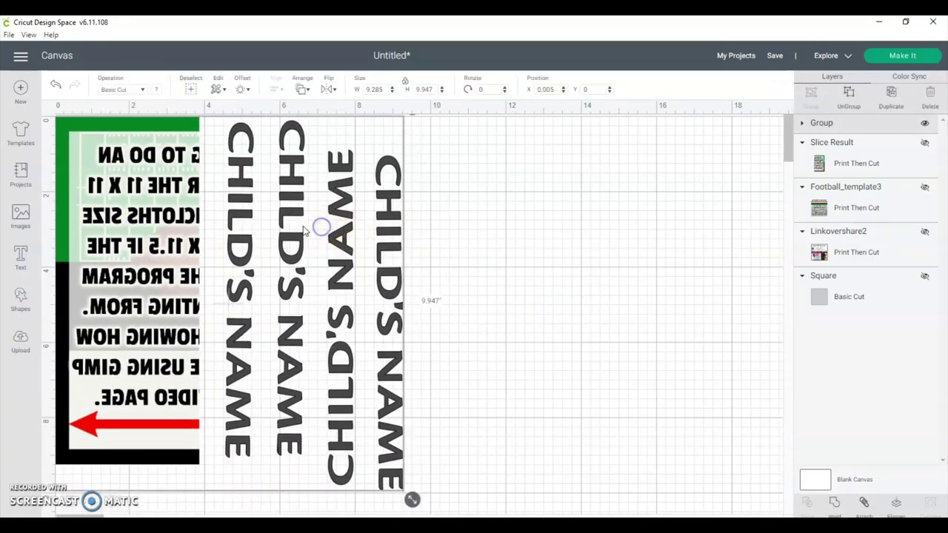
# Ungroup the design and move the first two CHILD'S NAME texts close beside the sliced image
pyautogui.click(848, 96)
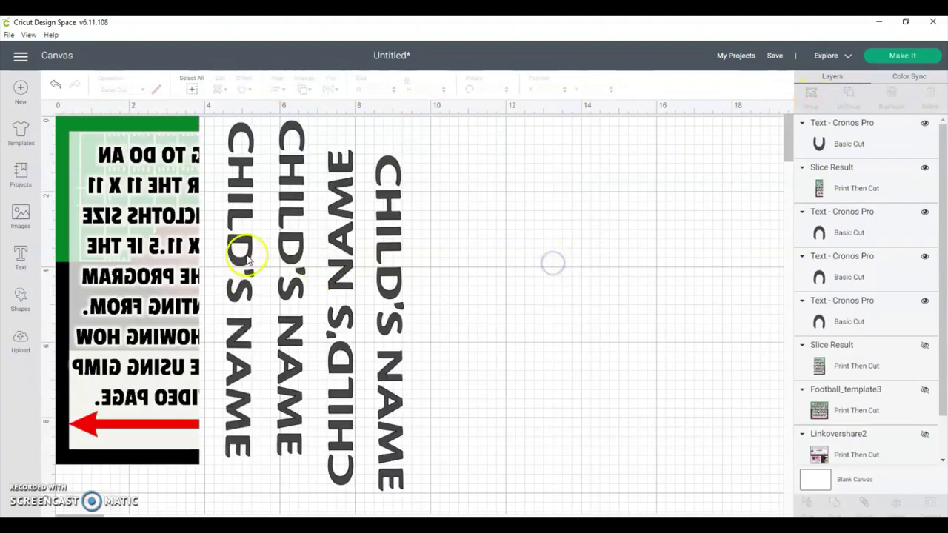
pyautogui.click(247, 254)
pyautogui.moveTo(247, 254); pyautogui.dragTo(222, 254)
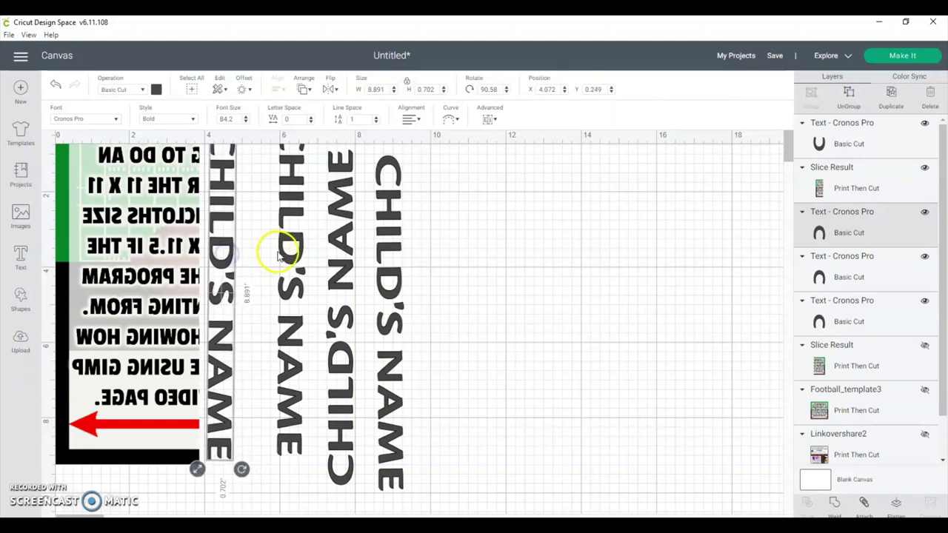
pyautogui.click(280, 254)
pyautogui.moveTo(295, 255); pyautogui.dragTo(261, 261)
pyautogui.click(445, 295)
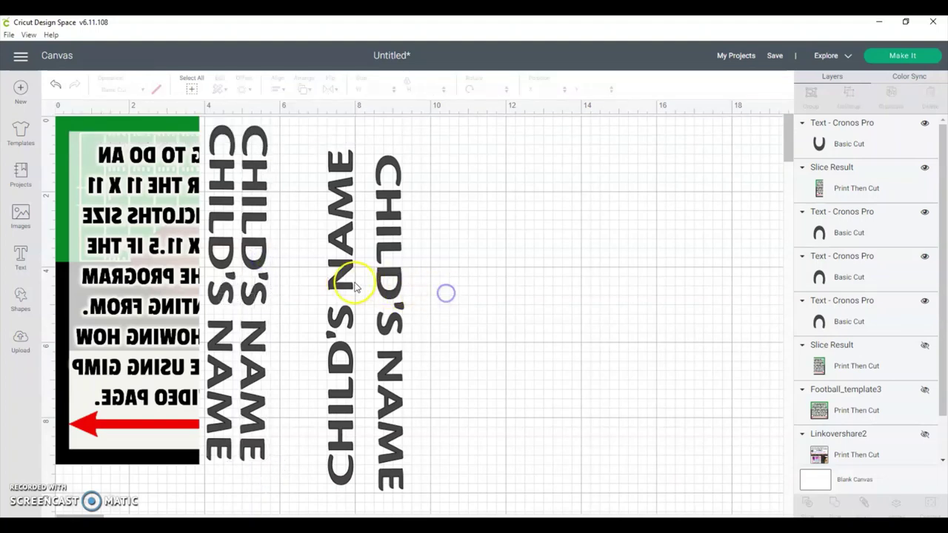
# Move the remaining two vertical CHILD'S NAME texts in tightly beside the first two
pyautogui.click(339, 275)
pyautogui.moveTo(346, 287); pyautogui.dragTo(291, 267)
pyautogui.click(449, 311)
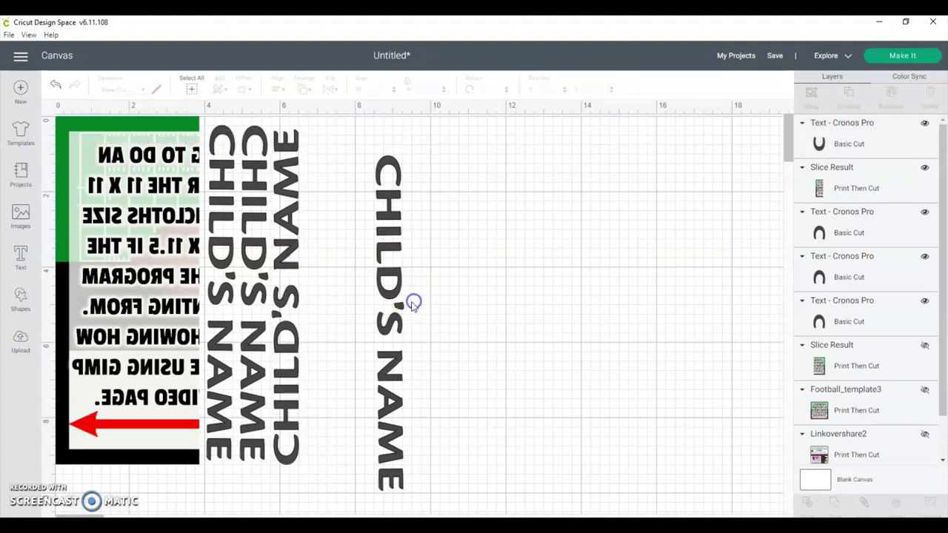
pyautogui.moveTo(400, 310); pyautogui.dragTo(323, 297)
pyautogui.click(387, 286)
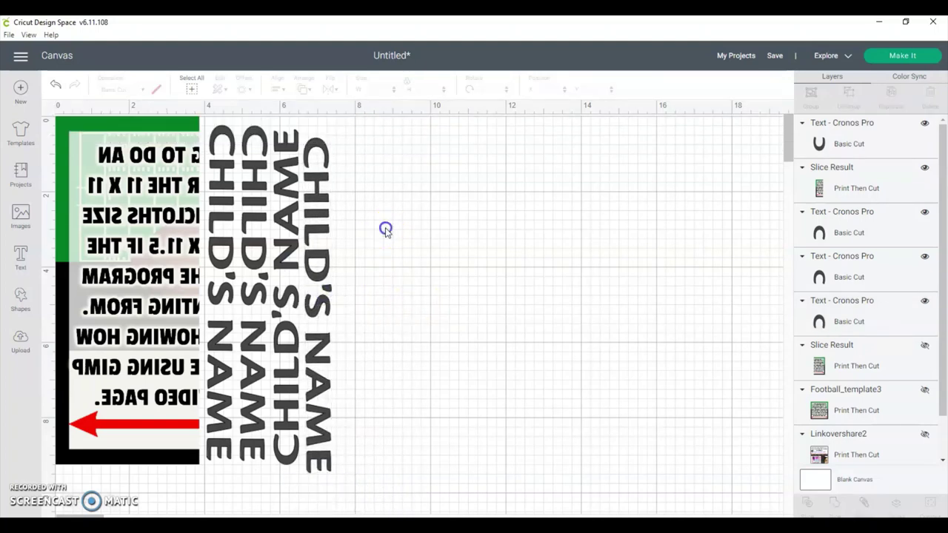
# Move the four CHILD'S NAME texts together away from the image, to about X 11.4, Y 0.9
pyautogui.moveTo(386, 230); pyautogui.dragTo(138, 320)
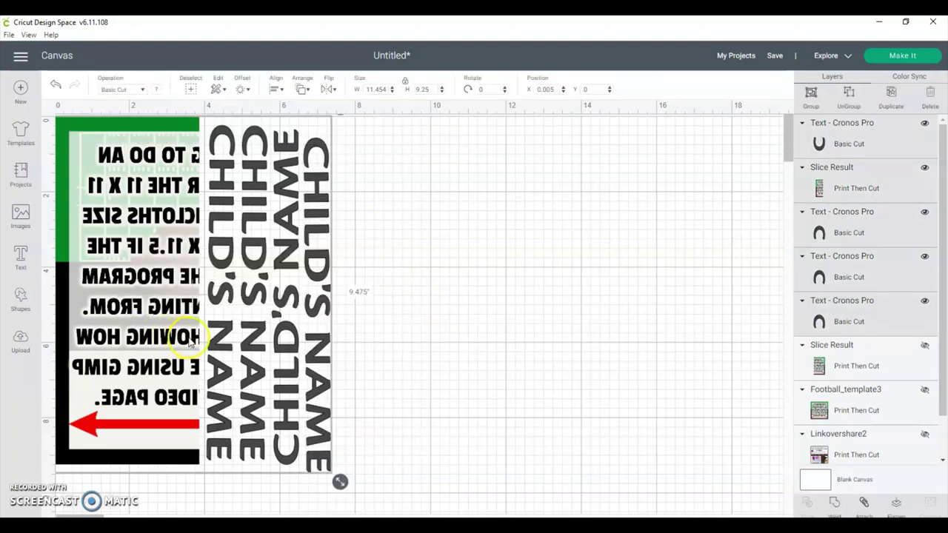
pyautogui.click(359, 281)
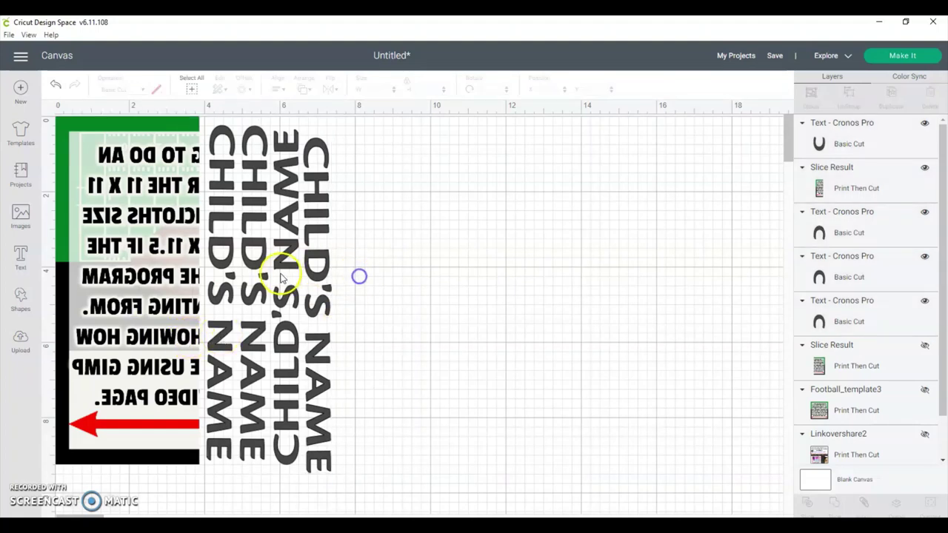
pyautogui.moveTo(361, 270); pyautogui.dragTo(215, 367)
pyautogui.moveTo(232, 306); pyautogui.dragTo(506, 324)
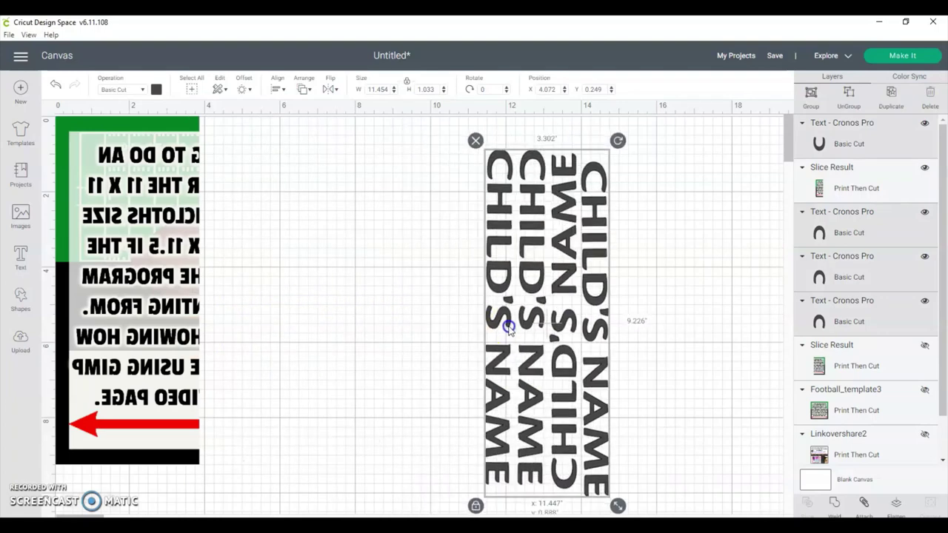
pyautogui.click(339, 353)
pyautogui.click(561, 317)
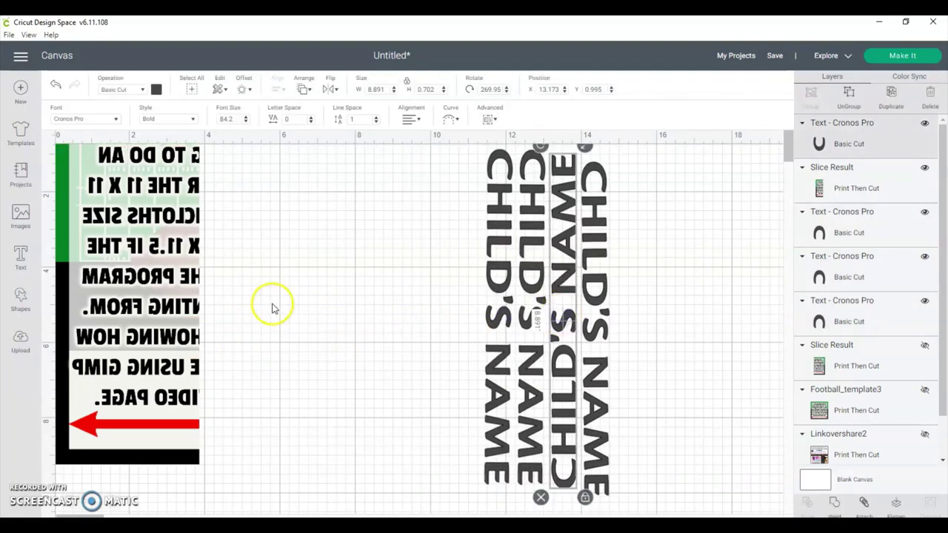
pyautogui.click(630, 302)
# Move the four CHILD'S NAME texts back together directly beside the image, at about X 4.02, Y 0.12
pyautogui.moveTo(637, 274); pyautogui.dragTo(483, 327)
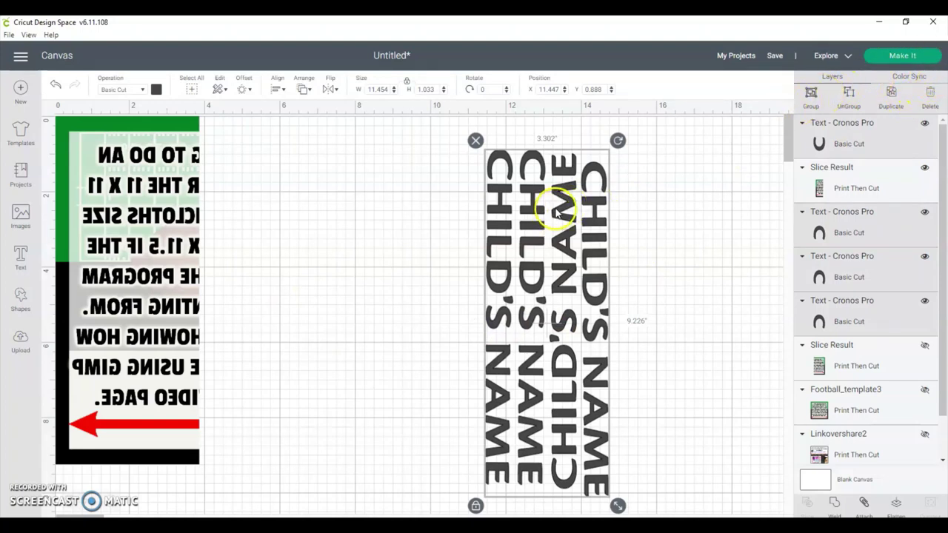
pyautogui.moveTo(557, 214); pyautogui.dragTo(293, 225)
pyautogui.click(182, 211)
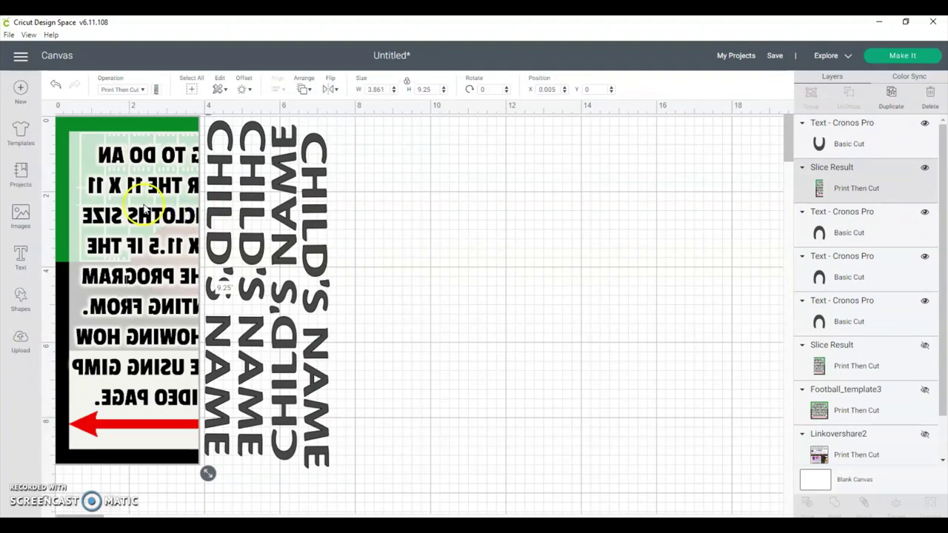
# Attach the sliced image half and the four CHILD'S NAME texts to one another
pyautogui.click(286, 215)
pyautogui.click(285, 280)
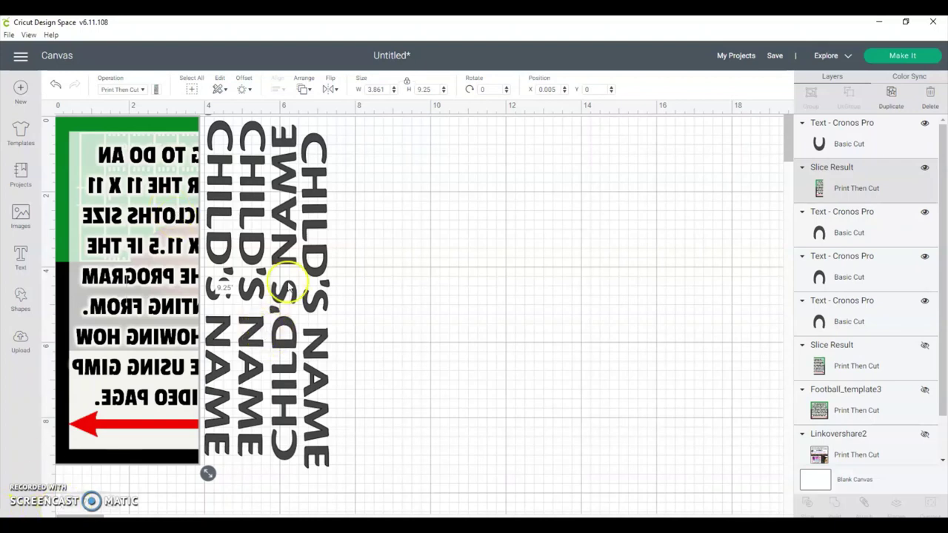
pyautogui.click(324, 204)
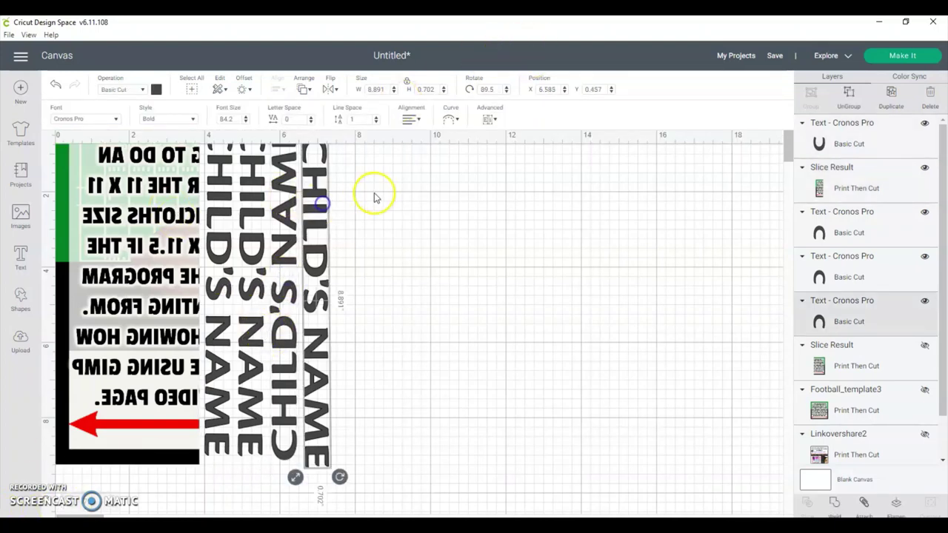
pyautogui.moveTo(375, 195); pyautogui.dragTo(223, 268)
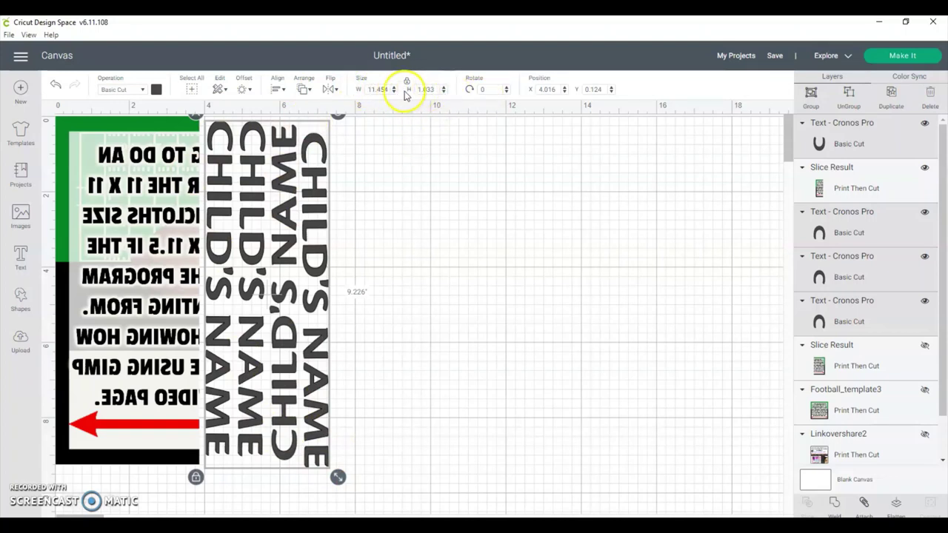
pyautogui.click(130, 182)
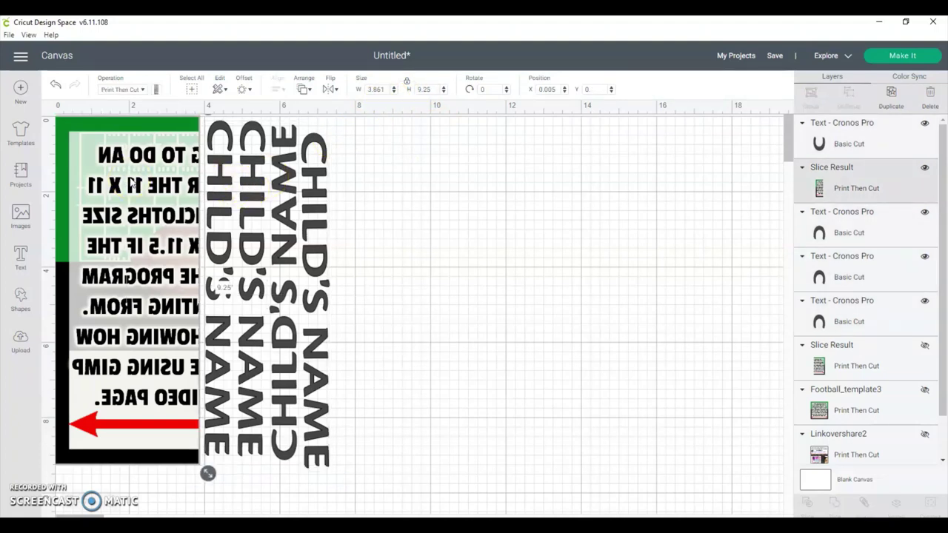
pyautogui.moveTo(354, 169); pyautogui.dragTo(97, 255)
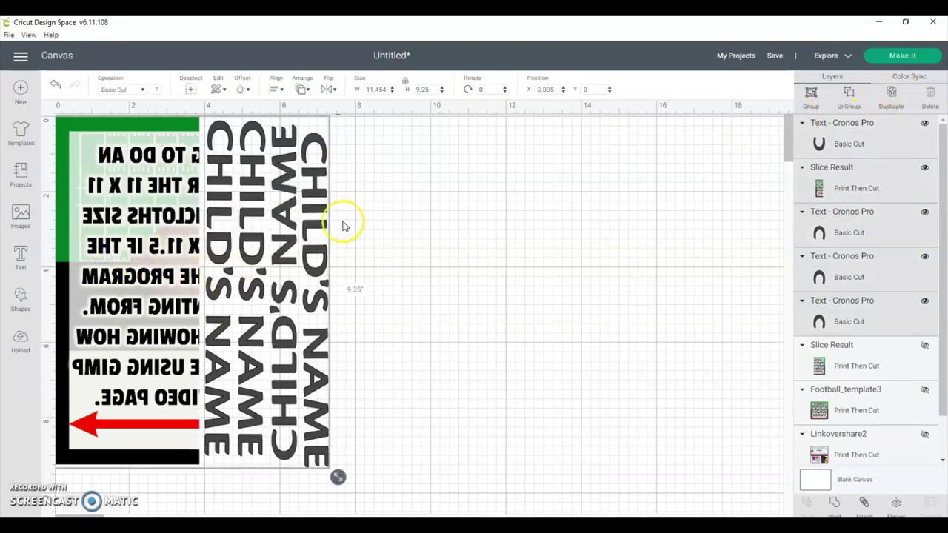
pyautogui.click(865, 502)
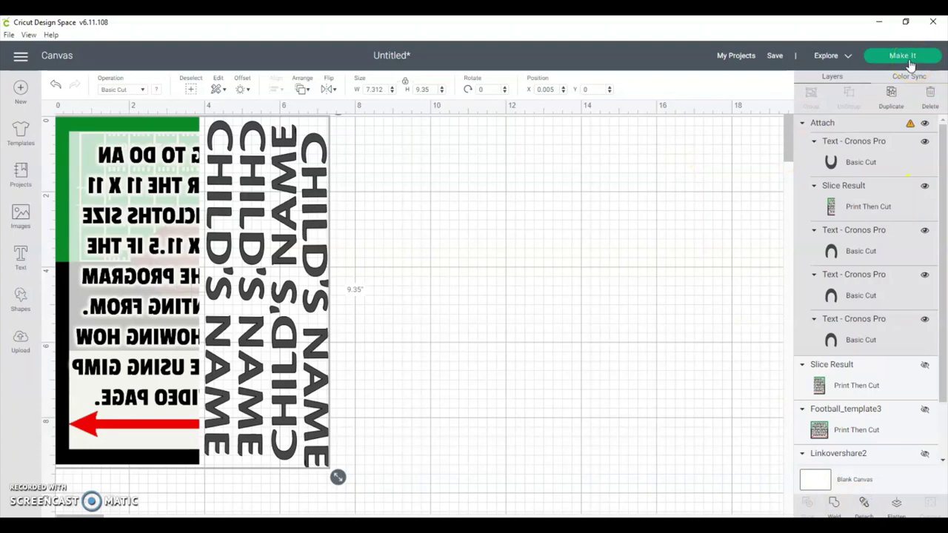
pyautogui.click(397, 257)
pyautogui.click(321, 220)
pyautogui.click(392, 223)
pyautogui.click(247, 217)
pyautogui.click(295, 213)
pyautogui.click(474, 242)
pyautogui.click(263, 246)
pyautogui.click(509, 487)
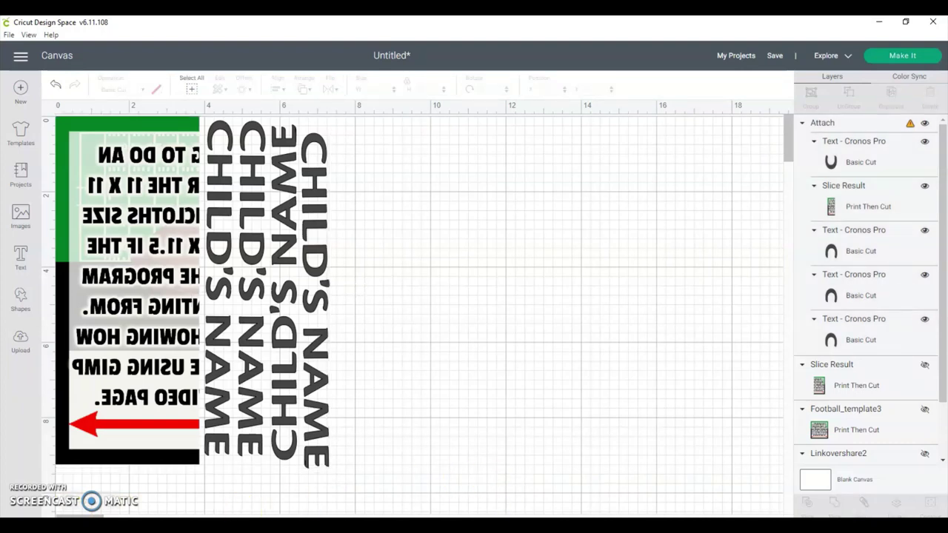
# Detach the sliced image half from the four CHILD'S NAME texts
pyautogui.click(243, 352)
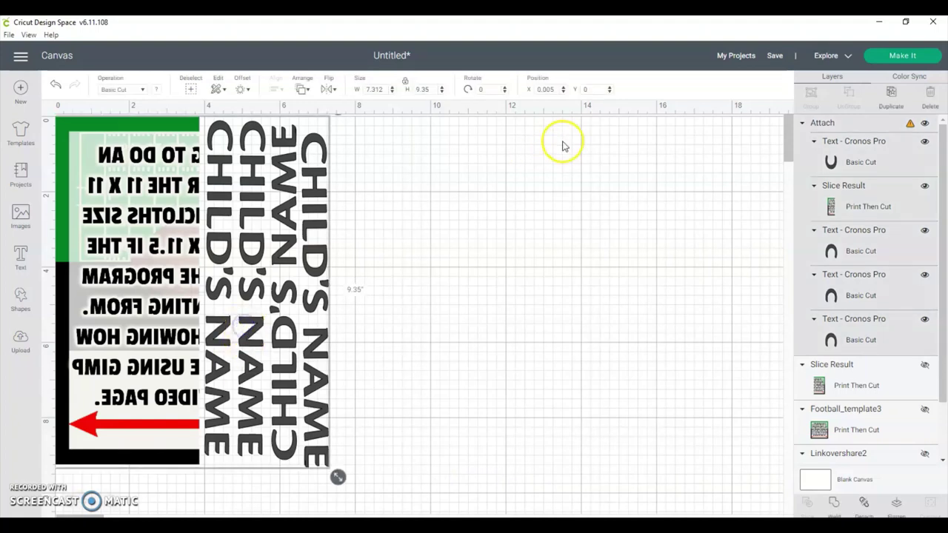
pyautogui.click(304, 167)
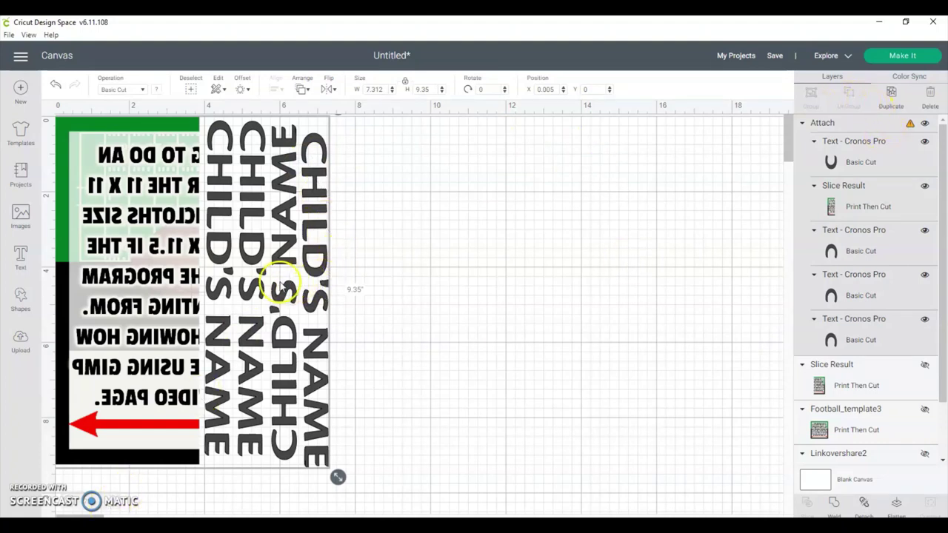
pyautogui.click(866, 505)
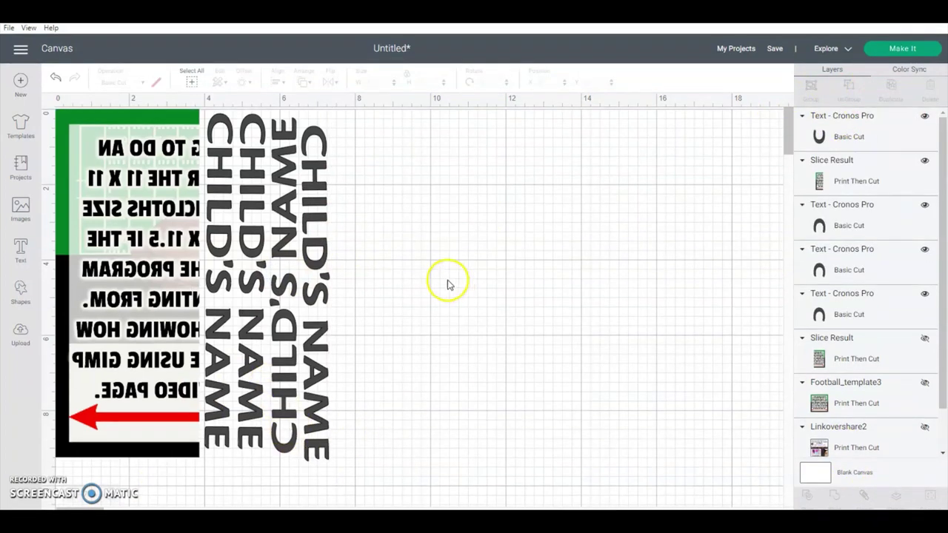
# Move the four CHILD'S NAME texts clear of the image and rotate them together into horizontal rows
pyautogui.moveTo(371, 187); pyautogui.dragTo(214, 372)
pyautogui.moveTo(245, 239); pyautogui.dragTo(413, 271)
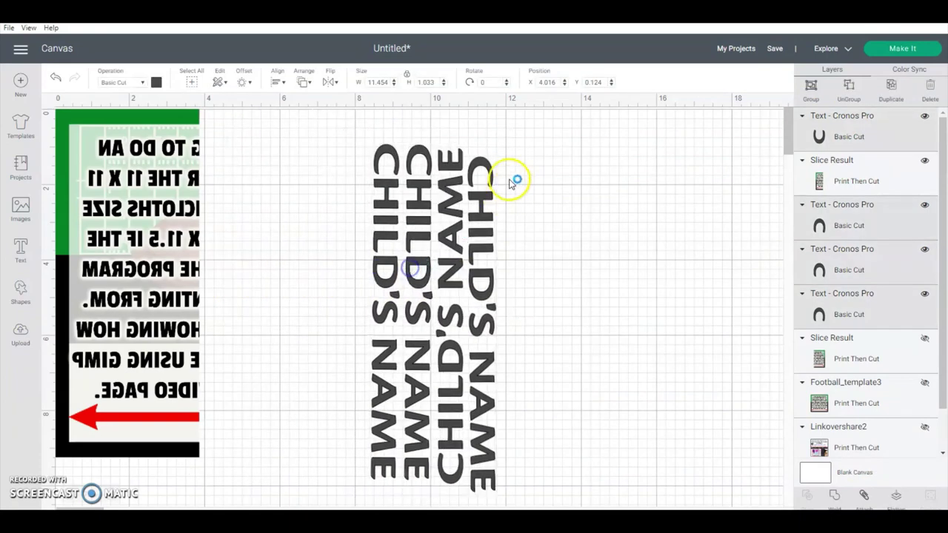
pyautogui.moveTo(503, 135); pyautogui.dragTo(254, 249)
pyautogui.click(519, 239)
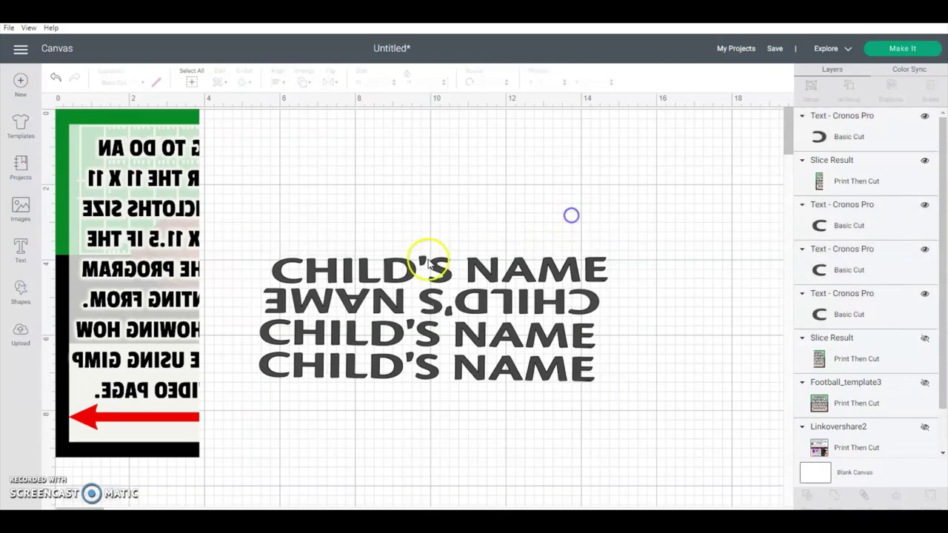
# Rotate the upside-down second name text upright and line up the upper two rows at their left edges
pyautogui.moveTo(430, 264); pyautogui.dragTo(402, 267)
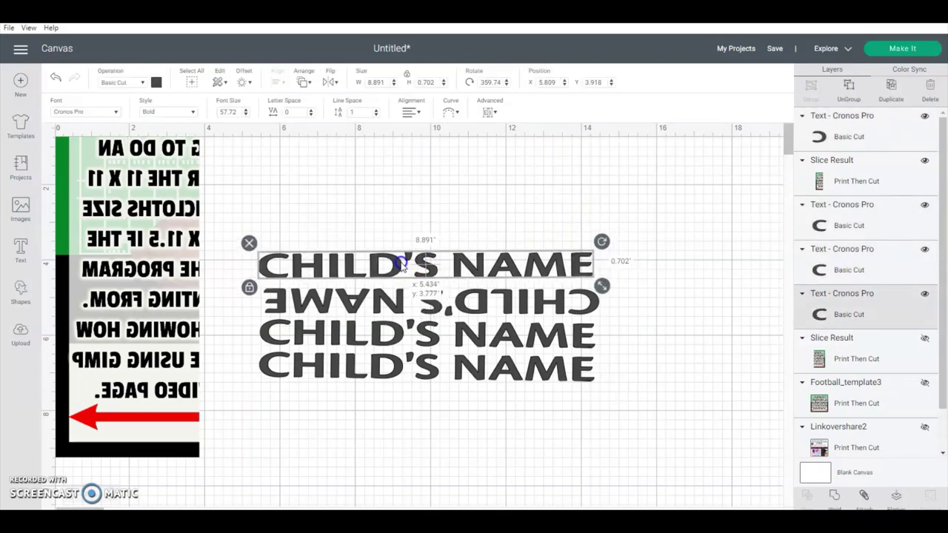
pyautogui.click(422, 300)
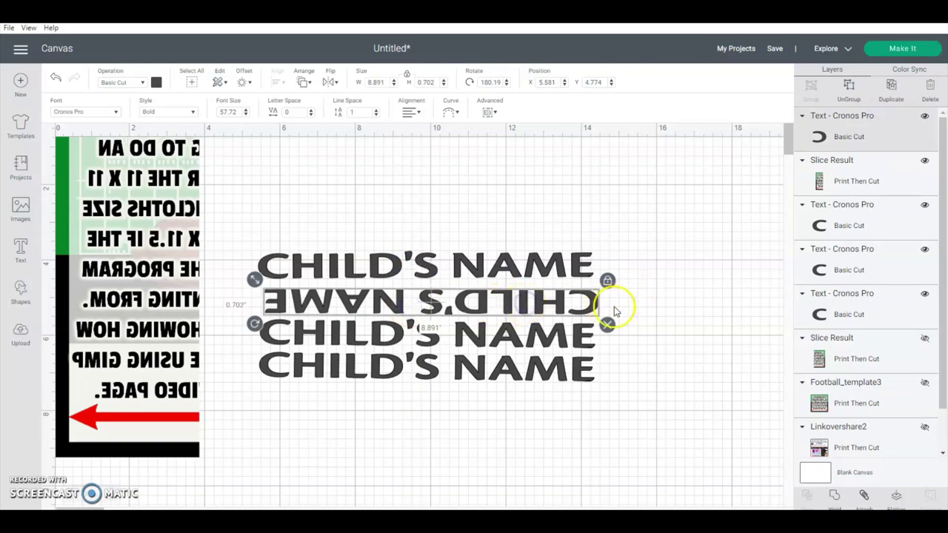
pyautogui.moveTo(254, 323); pyautogui.dragTo(579, 287)
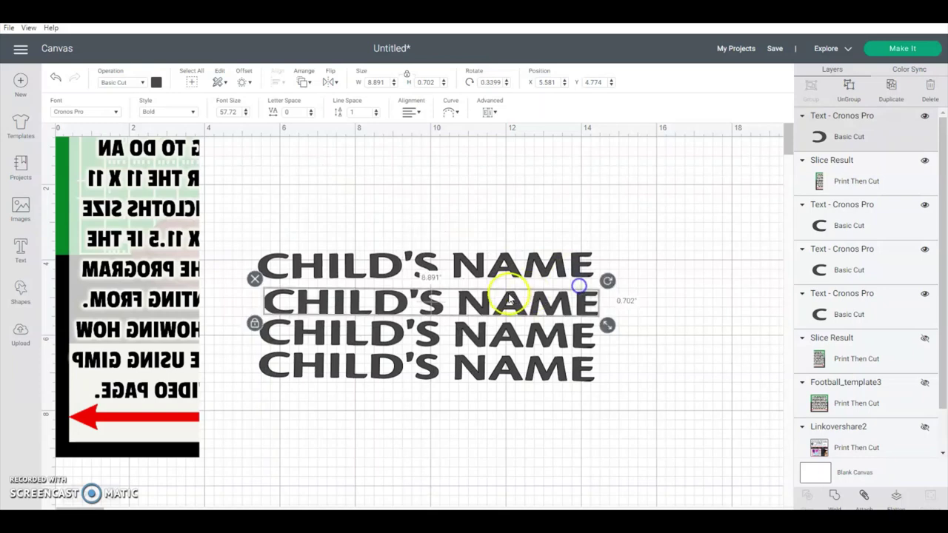
pyautogui.moveTo(504, 288); pyautogui.dragTo(494, 296)
# Reposition the lower three name texts so the four rows are evenly spaced with aligned left edges
pyautogui.moveTo(477, 339); pyautogui.dragTo(467, 354)
pyautogui.moveTo(448, 372); pyautogui.dragTo(447, 374)
pyautogui.moveTo(447, 377); pyautogui.dragTo(445, 378)
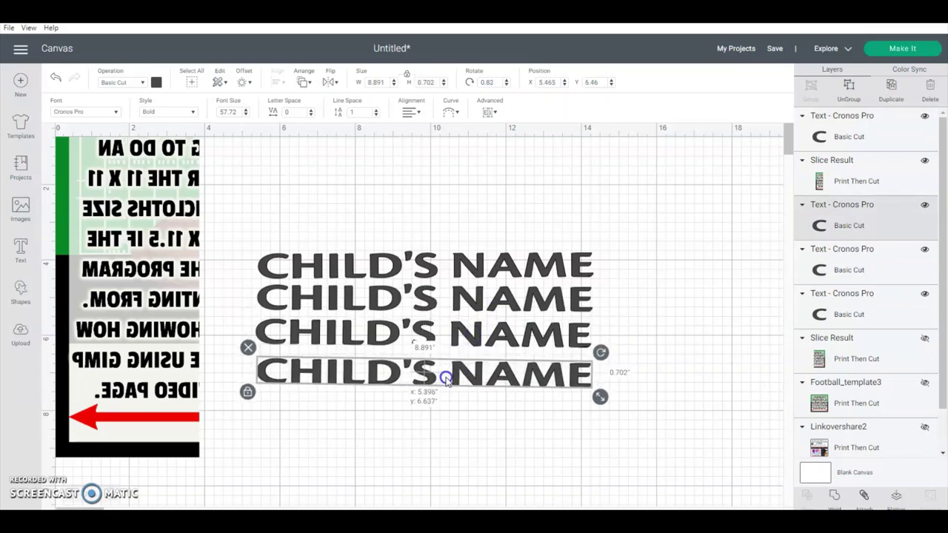
pyautogui.moveTo(465, 334); pyautogui.dragTo(468, 341)
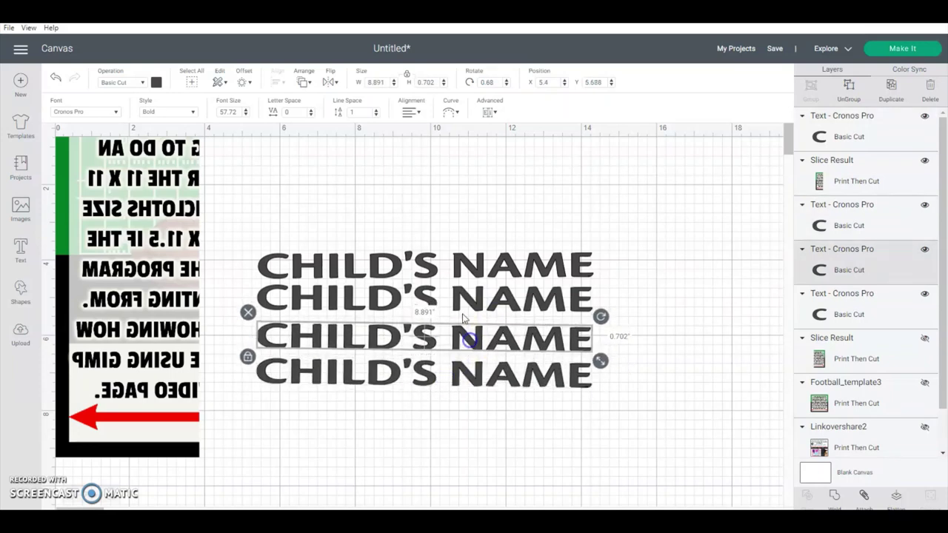
pyautogui.click(461, 303)
pyautogui.moveTo(461, 304); pyautogui.dragTo(461, 306)
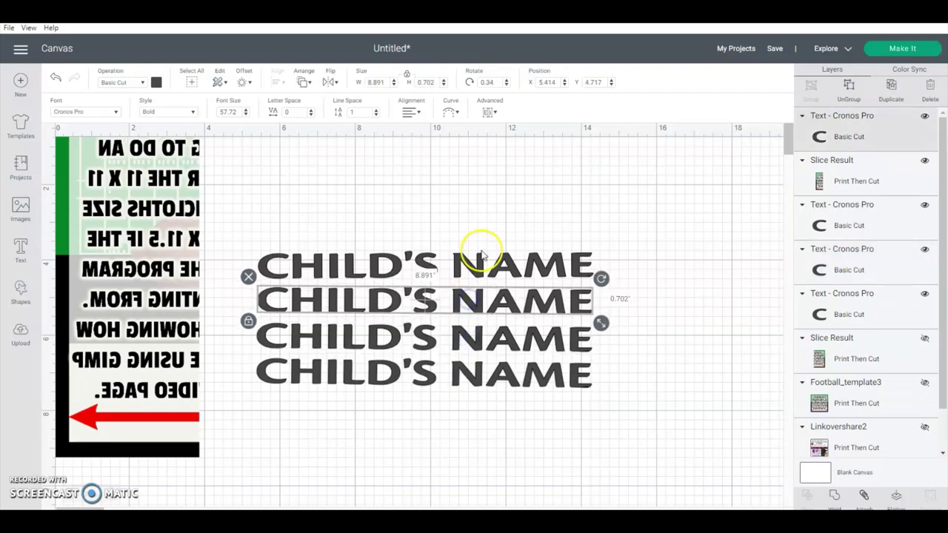
# Move the top and third CHILD'S NAME rows closer to the second row, keeping their left edges aligned
pyautogui.moveTo(480, 263); pyautogui.dragTo(481, 256)
pyautogui.click(398, 309)
pyautogui.moveTo(400, 335); pyautogui.dragTo(398, 342)
pyautogui.click(170, 360)
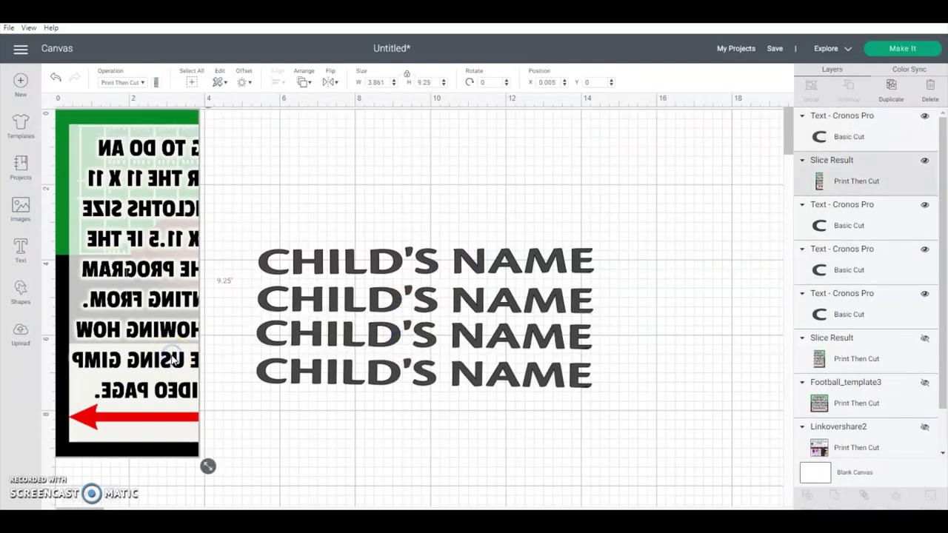
pyautogui.moveTo(368, 196); pyautogui.dragTo(547, 426)
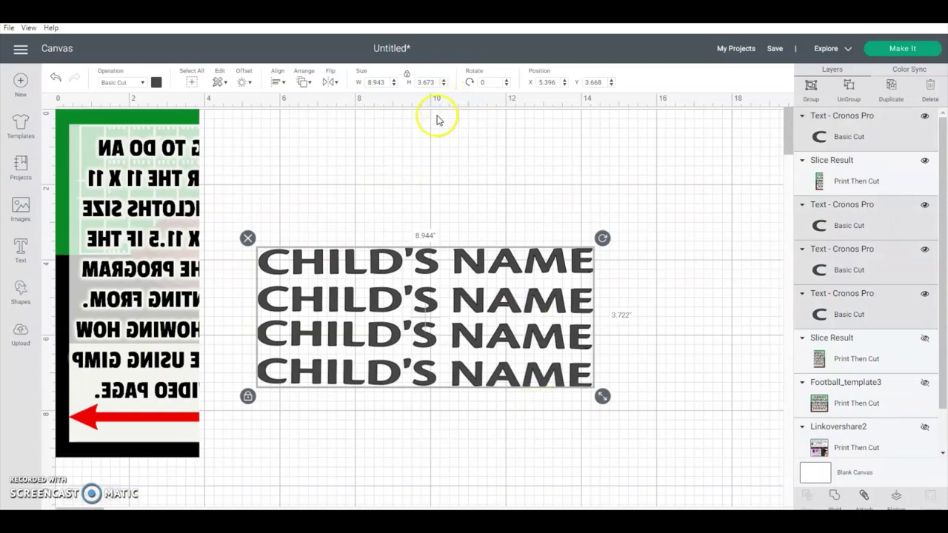
pyautogui.click(649, 273)
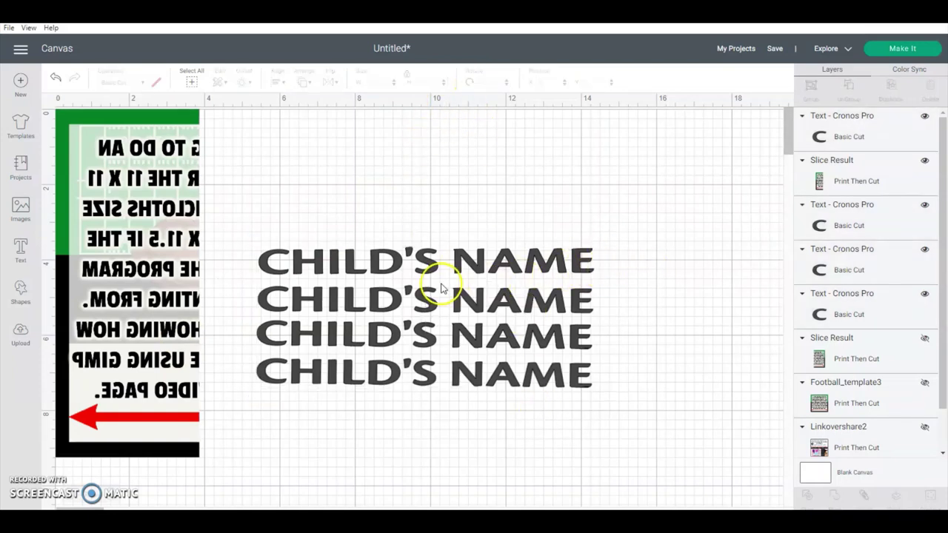
pyautogui.click(377, 258)
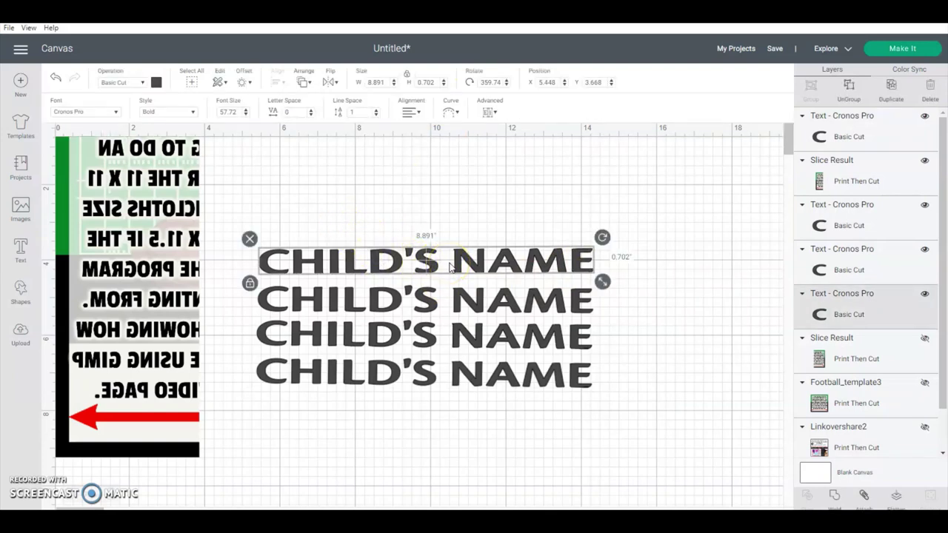
pyautogui.moveTo(449, 265); pyautogui.dragTo(447, 268)
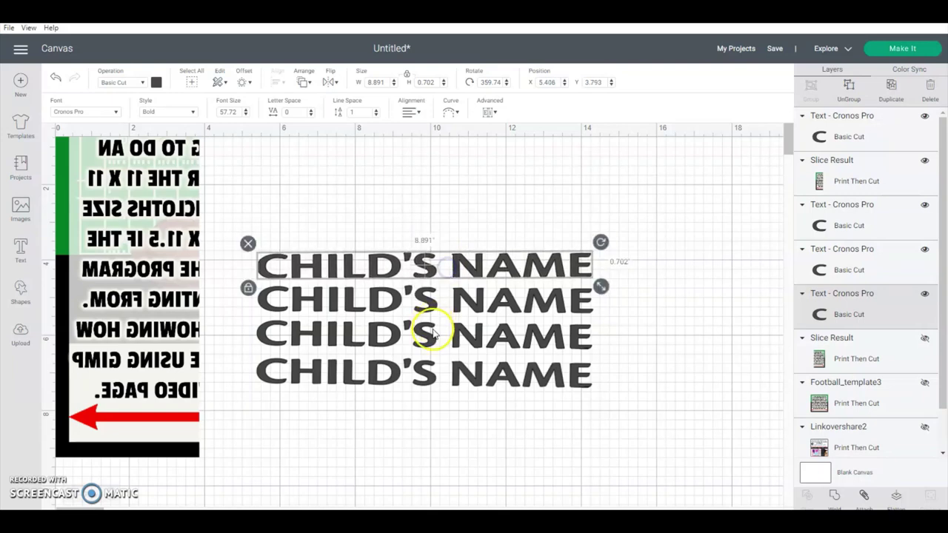
pyautogui.moveTo(435, 330); pyautogui.dragTo(472, 336)
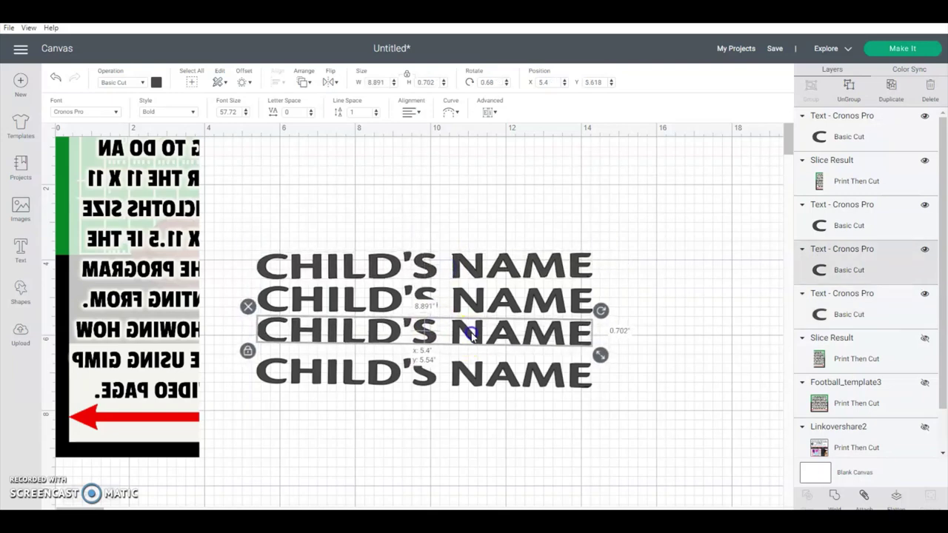
pyautogui.moveTo(606, 317); pyautogui.dragTo(603, 310)
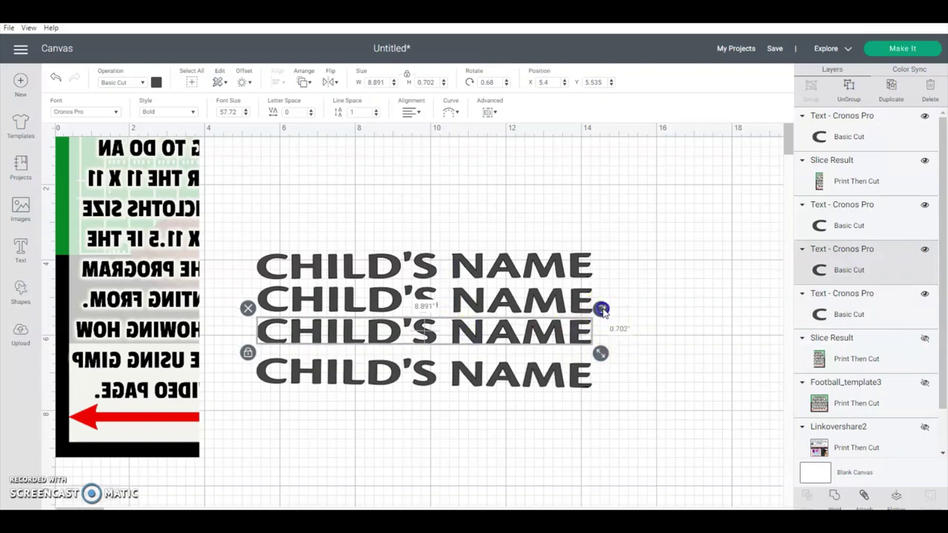
pyautogui.click(658, 359)
# Move the bottom CHILD'S NAME row up close beneath the third row and straighten its tilt
pyautogui.moveTo(550, 377); pyautogui.dragTo(552, 364)
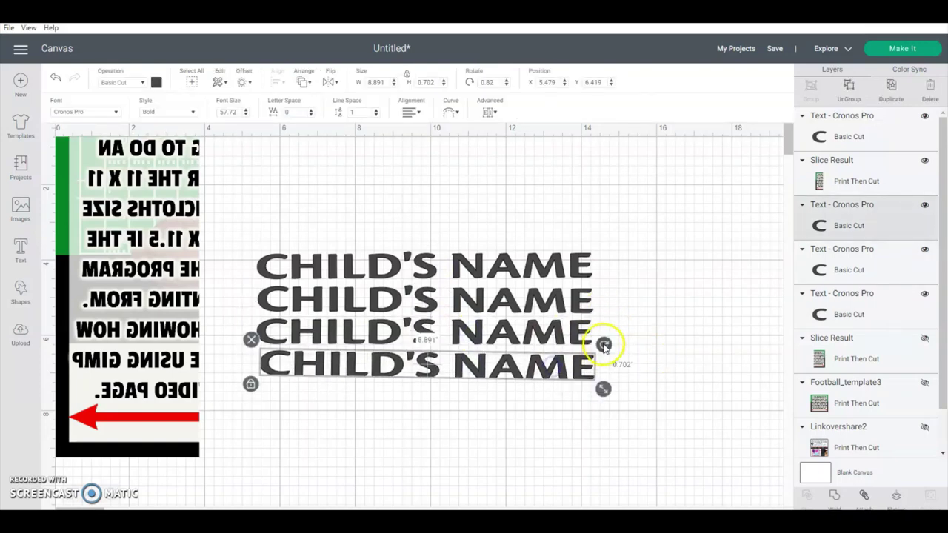
pyautogui.moveTo(603, 345); pyautogui.dragTo(604, 345)
pyautogui.click(648, 349)
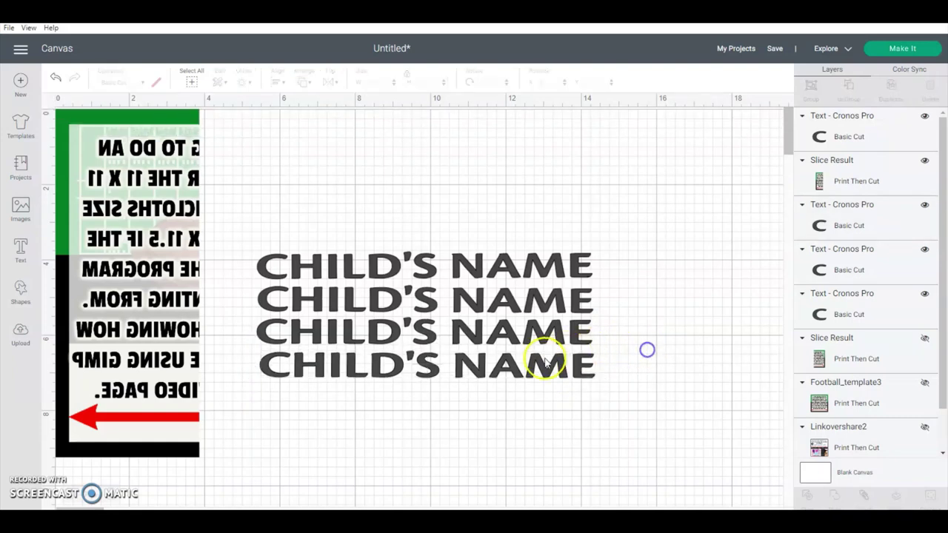
pyautogui.click(544, 364)
pyautogui.click(630, 325)
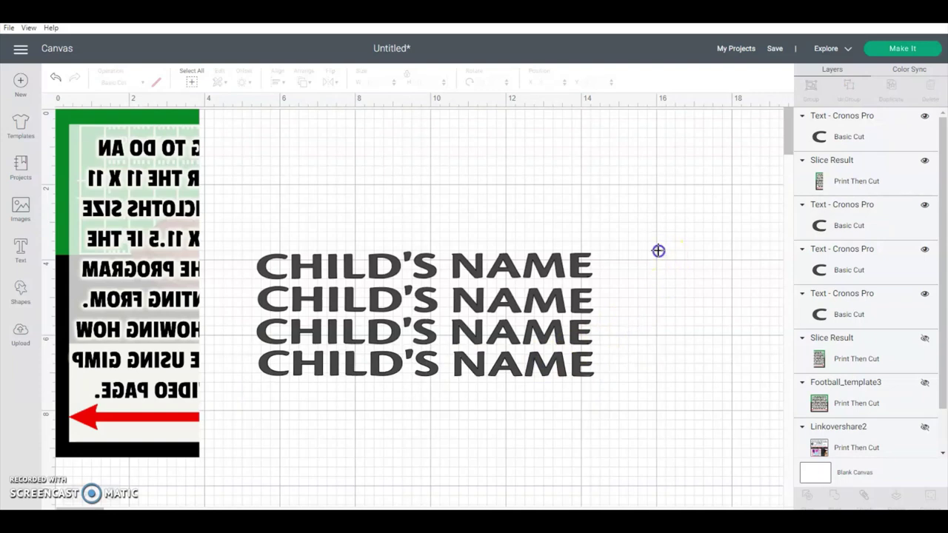
# Group the four CHILD'S NAME rows and flip the group horizontally so the names are mirrored
pyautogui.moveTo(658, 252); pyautogui.dragTo(413, 440)
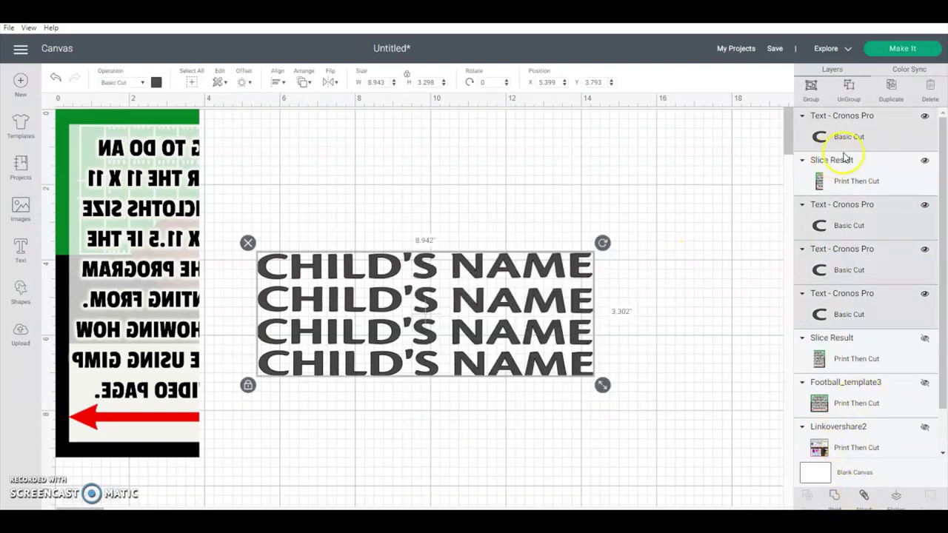
pyautogui.click(813, 95)
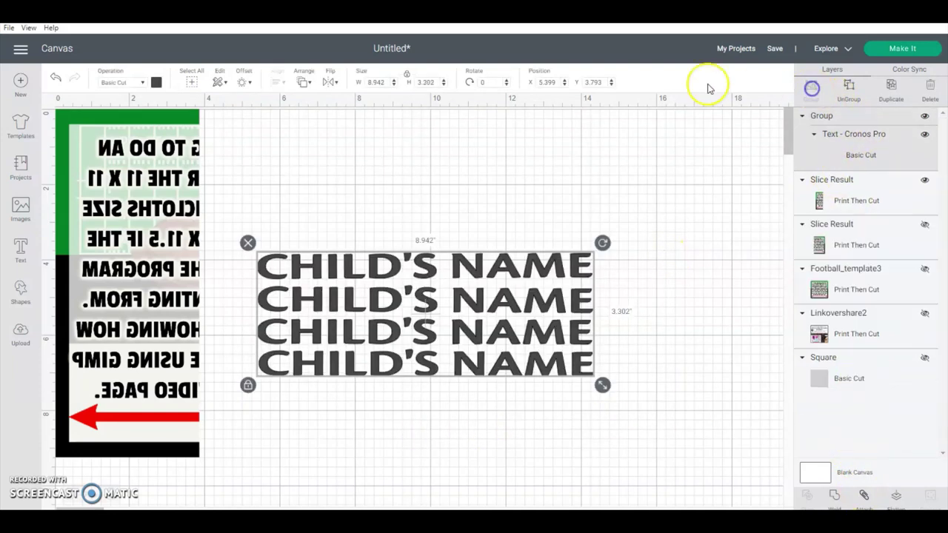
pyautogui.click(330, 82)
pyautogui.click(366, 96)
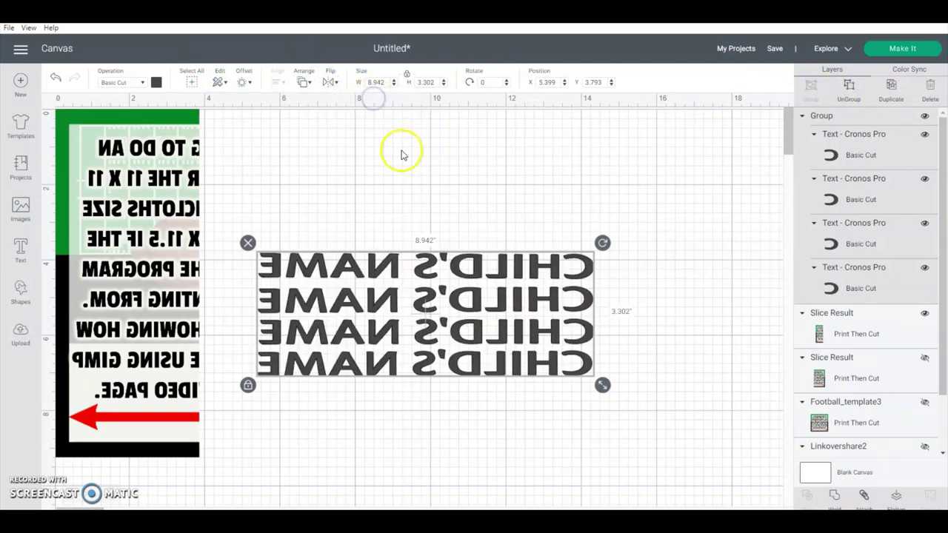
# Rotate the mirrored name group about 90 degrees to vertical and place it directly beside the sliced image half
pyautogui.moveTo(602, 241); pyautogui.dragTo(490, 475)
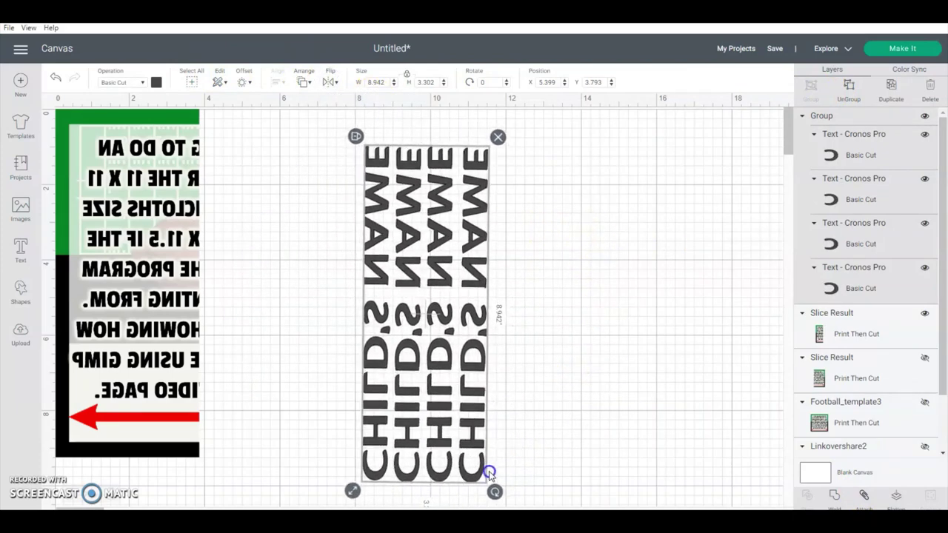
pyautogui.moveTo(434, 349); pyautogui.dragTo(279, 321)
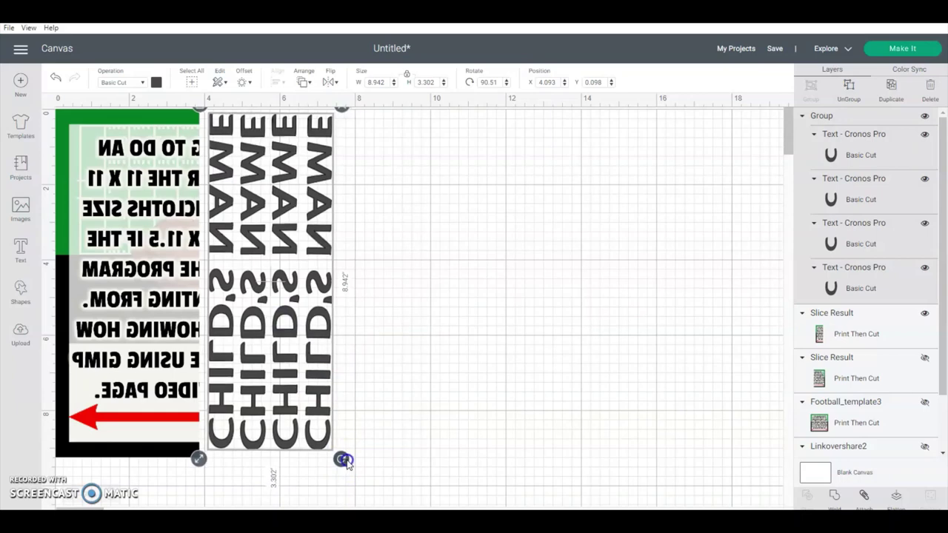
pyautogui.click(436, 442)
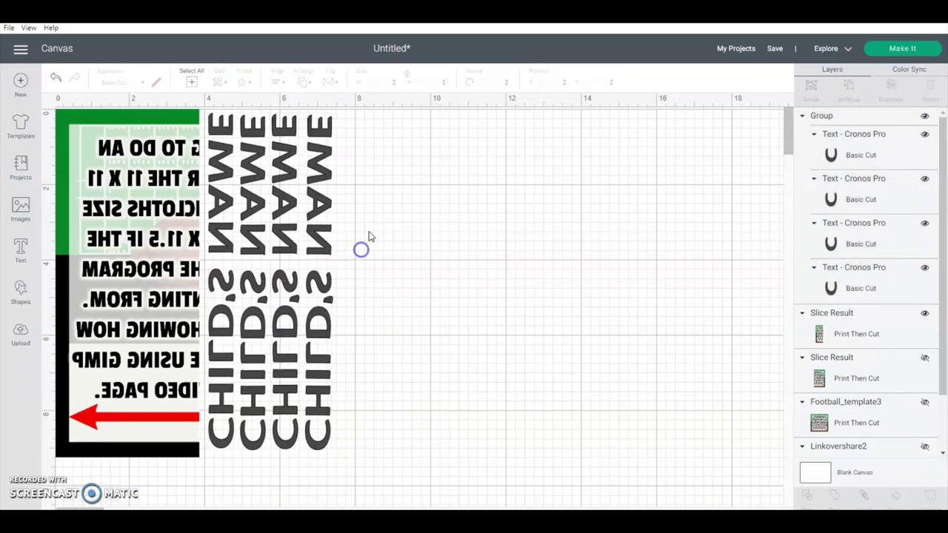
# Attach the vertical name group to the sliced image half
pyautogui.moveTo(369, 226); pyautogui.dragTo(114, 341)
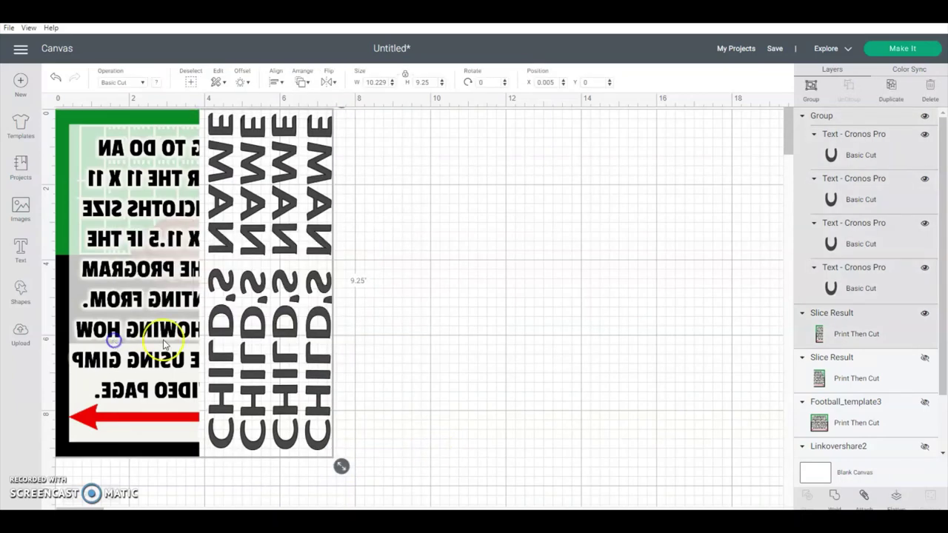
pyautogui.click(865, 496)
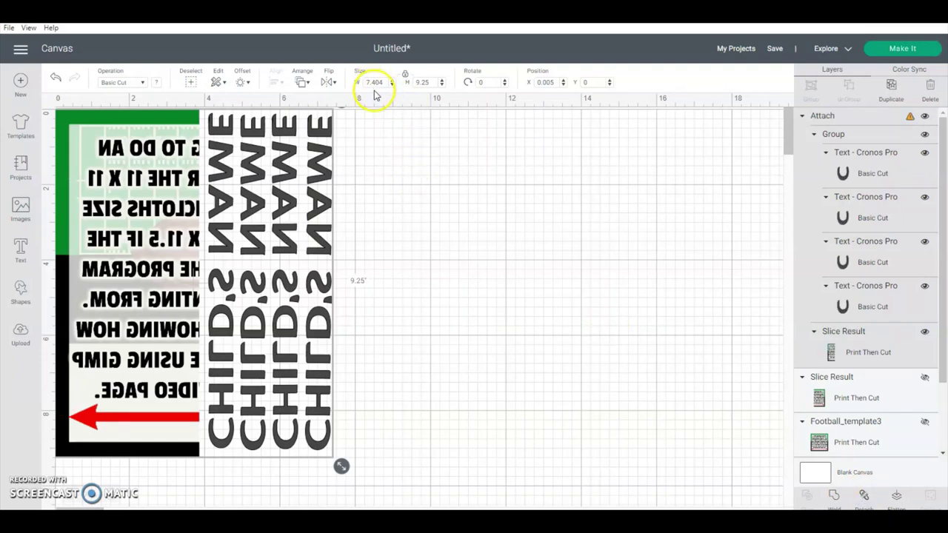
pyautogui.click(457, 260)
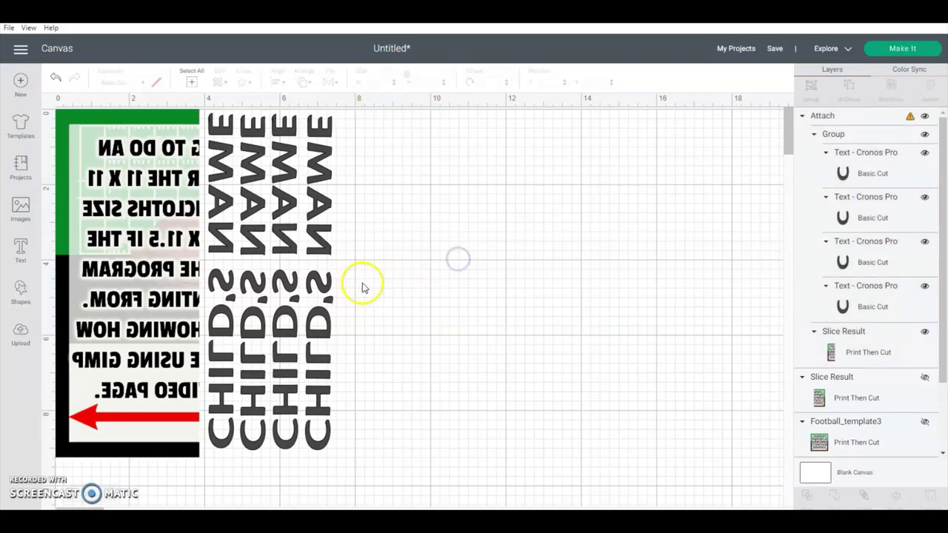
pyautogui.click(334, 286)
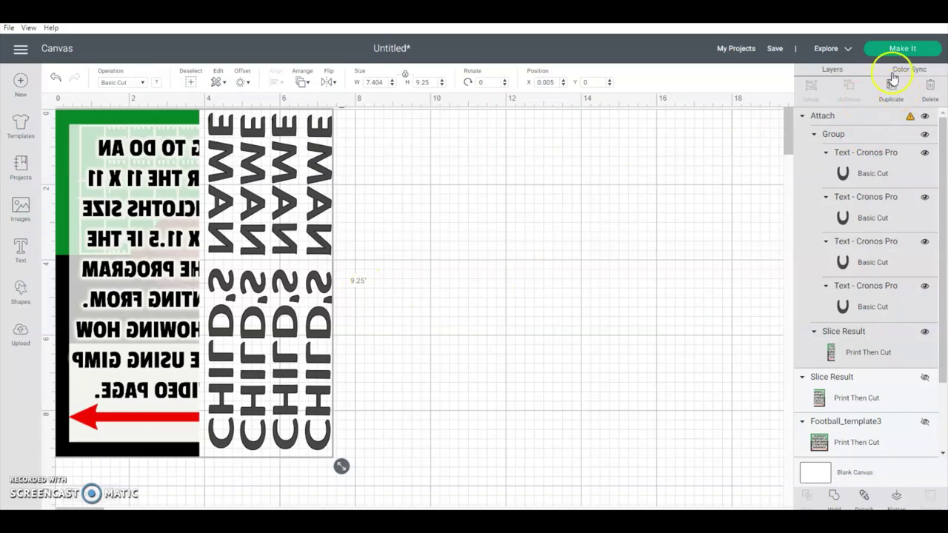
# Try to send the attached image and four names to be made, and dismiss the incompatibility message
pyautogui.click(369, 218)
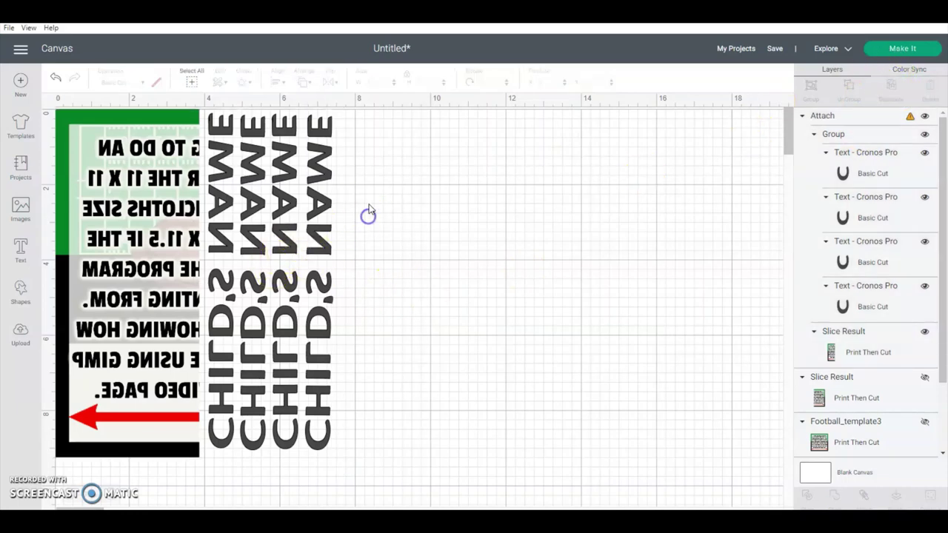
pyautogui.moveTo(371, 198); pyautogui.dragTo(198, 304)
pyautogui.click(450, 225)
pyautogui.moveTo(451, 155); pyautogui.dragTo(88, 333)
pyautogui.click(913, 52)
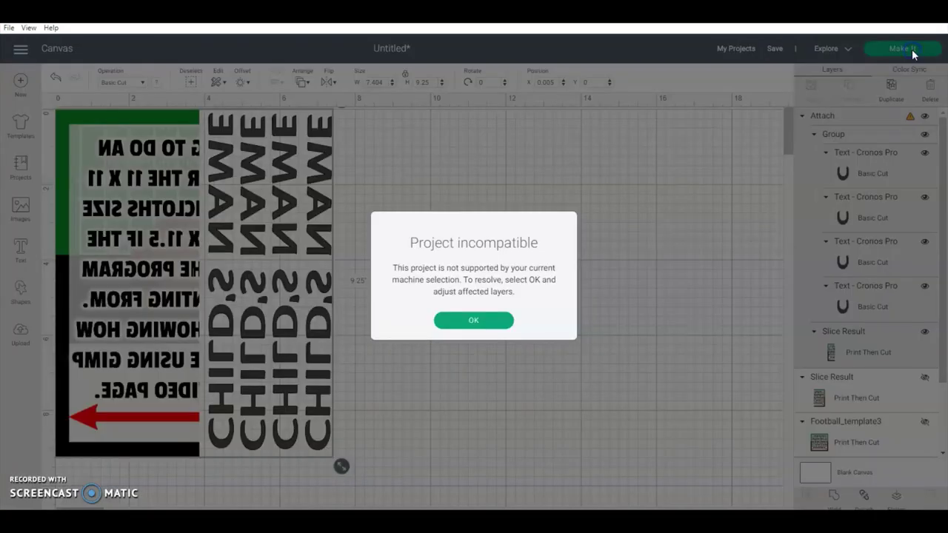
pyautogui.click(503, 317)
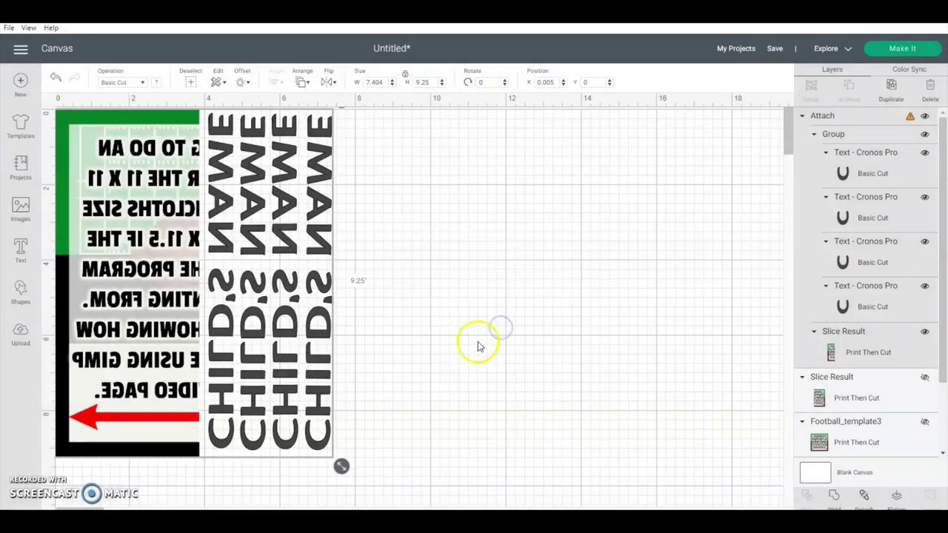
# Shift the attached design to X 0.269 and Y 0.25, and detach the names from the image half
pyautogui.click(214, 301)
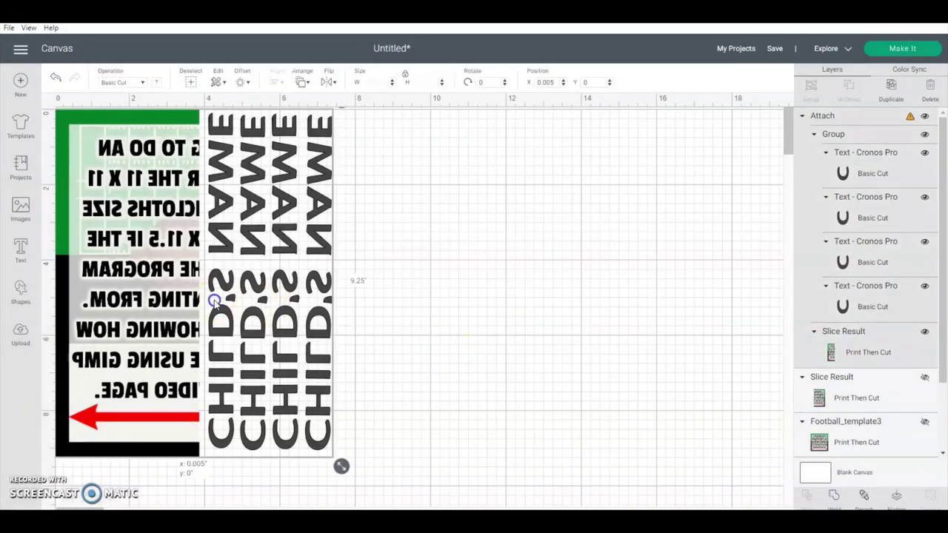
pyautogui.moveTo(223, 303); pyautogui.dragTo(230, 311)
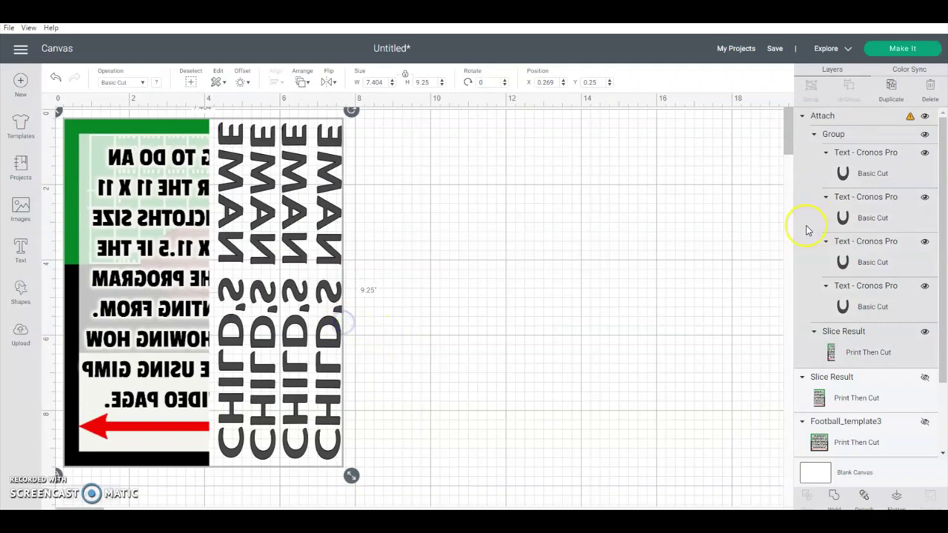
pyautogui.click(864, 497)
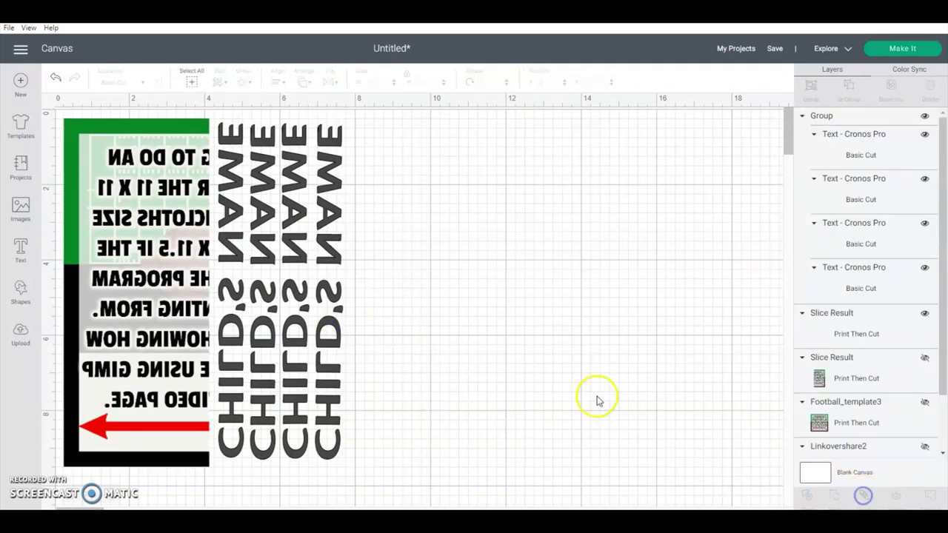
# Ungroup the four vertical names and move the two farthest from the image well away from it
pyautogui.moveTo(403, 238); pyautogui.dragTo(243, 392)
pyautogui.click(392, 375)
pyautogui.click(328, 360)
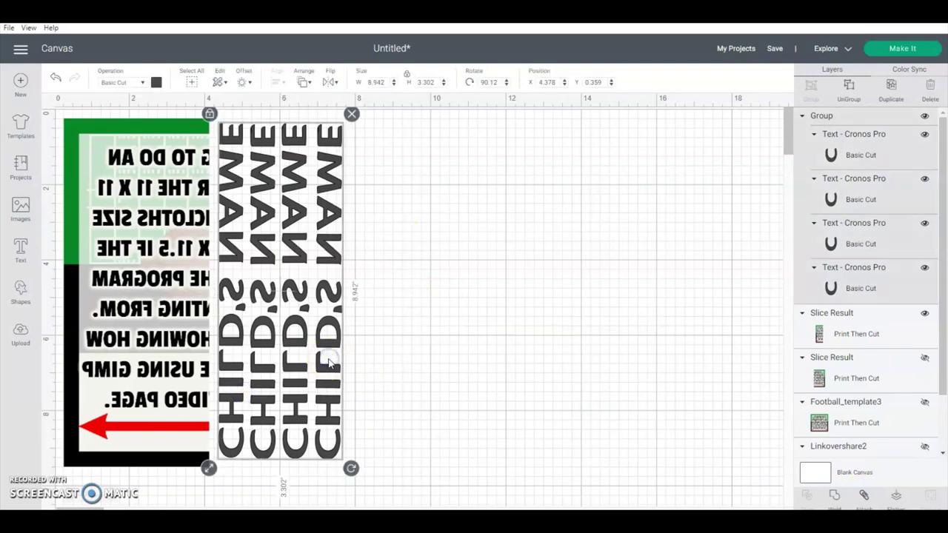
pyautogui.click(849, 89)
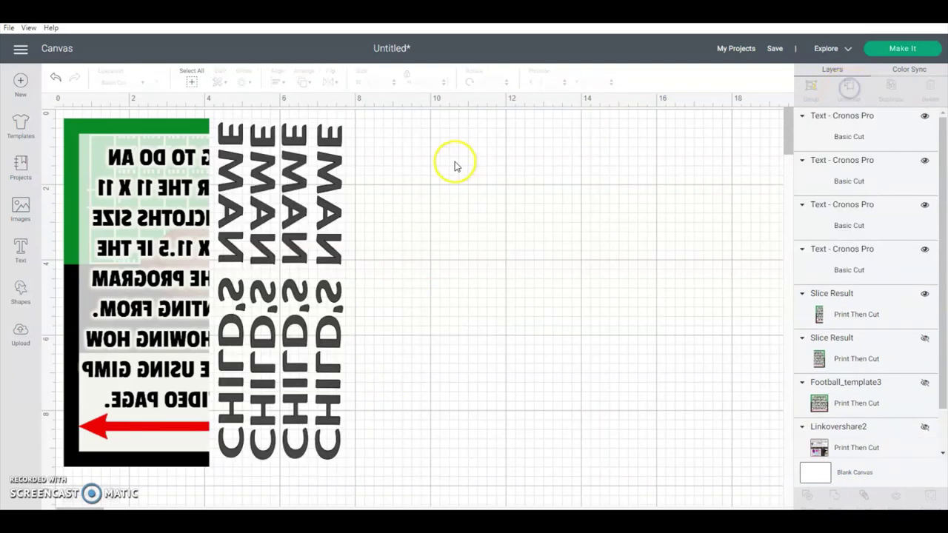
pyautogui.moveTo(391, 194); pyautogui.dragTo(483, 277)
pyautogui.click(366, 271)
# Attach the two remaining names to the image half and move the attached design to X 0.061, Y 0
pyautogui.moveTo(307, 217); pyautogui.dragTo(98, 341)
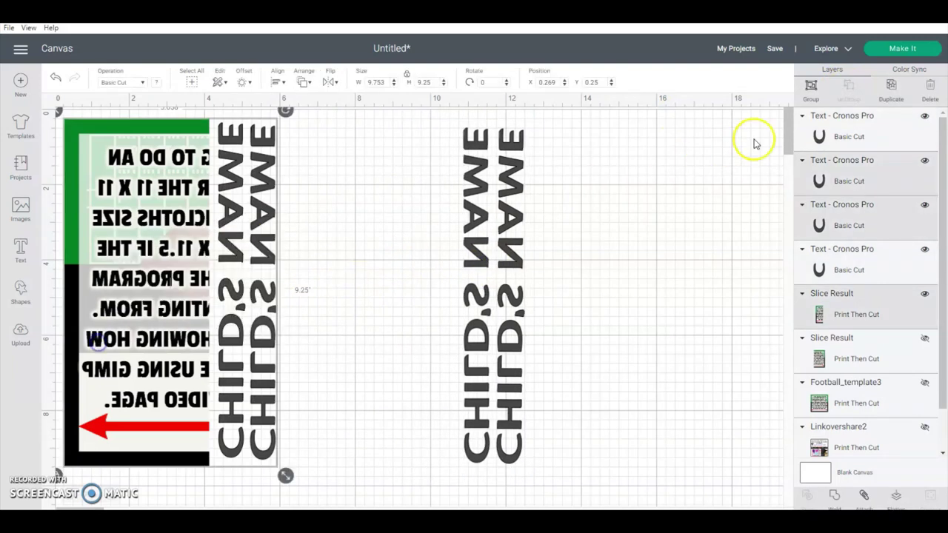
pyautogui.click(860, 501)
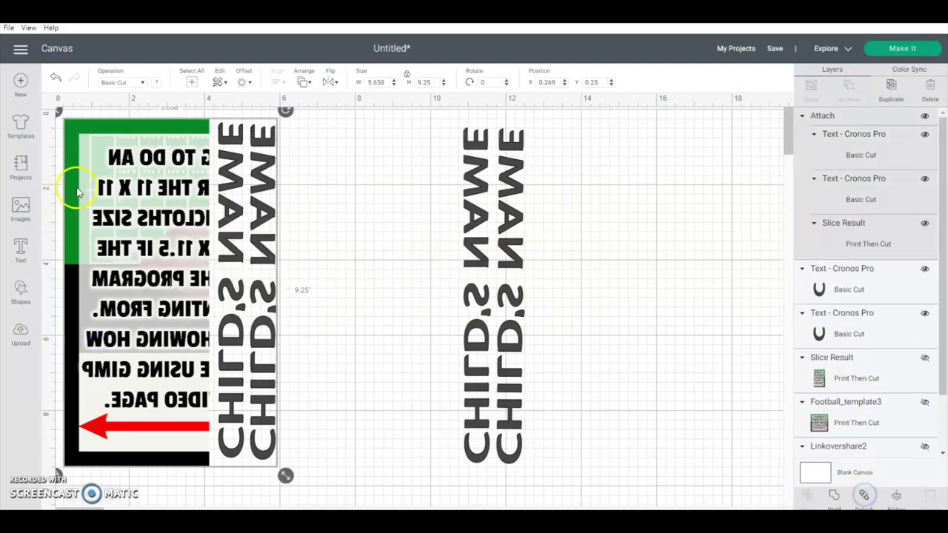
pyautogui.moveTo(75, 186); pyautogui.dragTo(69, 177)
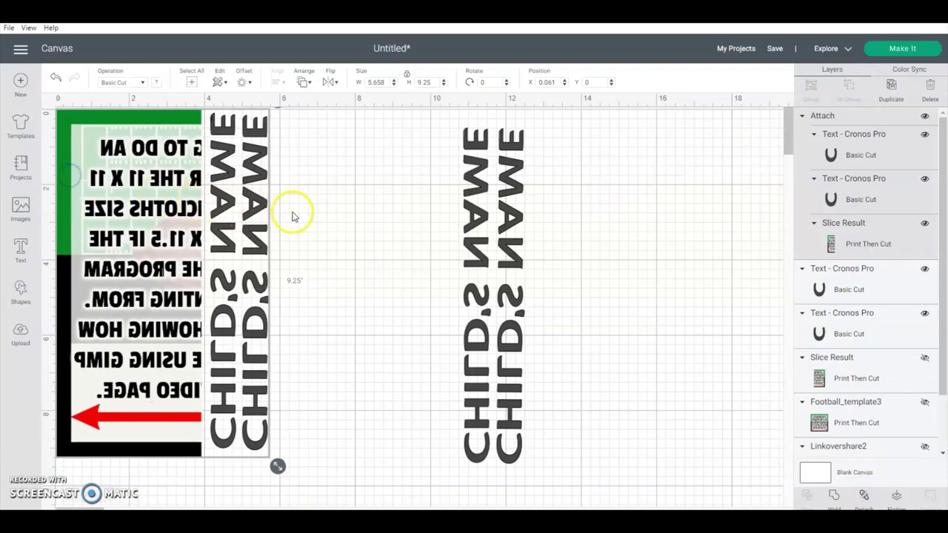
pyautogui.click(164, 216)
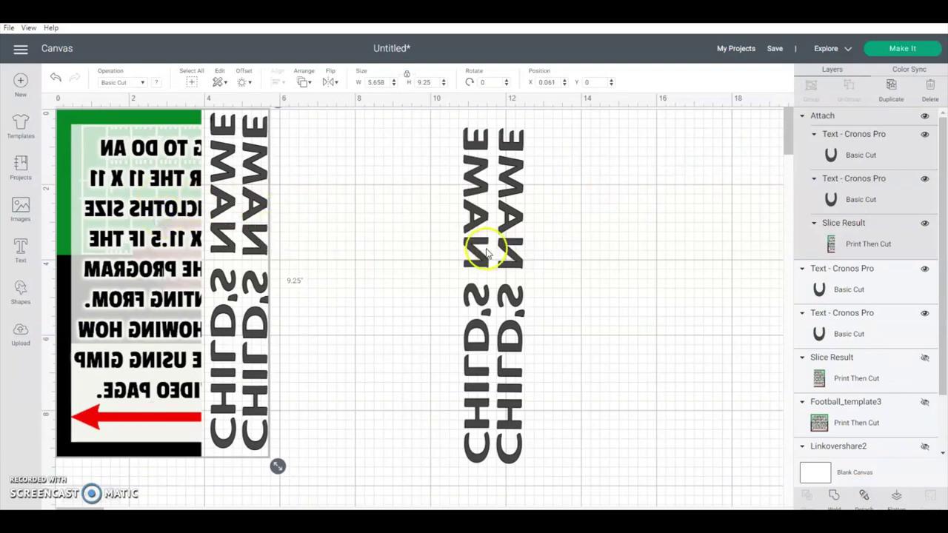
# Group the two separate CHILD'S NAME texts standing away from the image
pyautogui.click(486, 251)
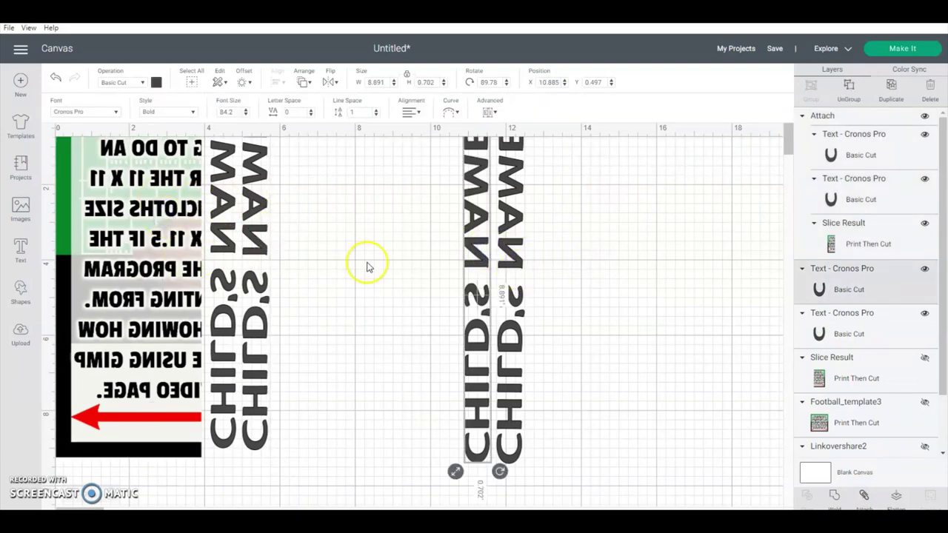
pyautogui.keyDown('shift'); pyautogui.click(495, 259); pyautogui.keyUp('shift')
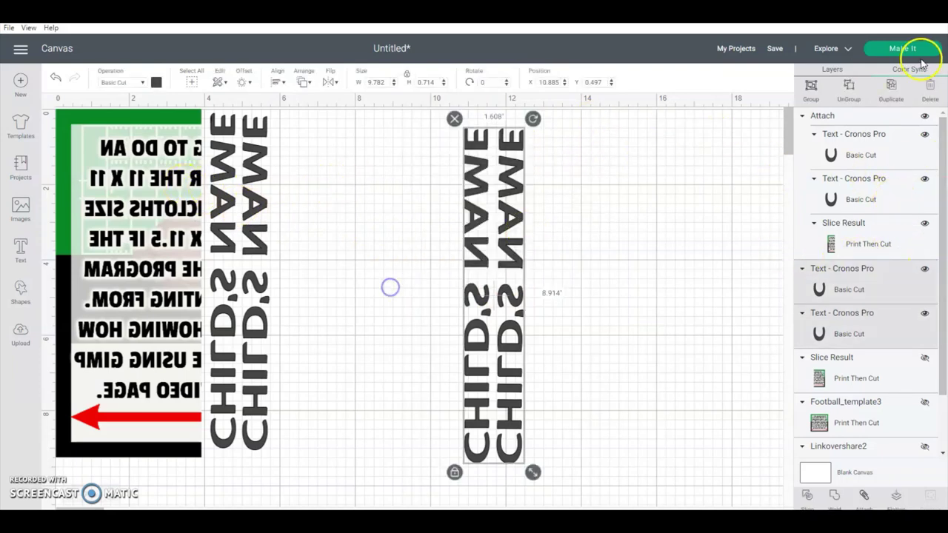
pyautogui.click(814, 86)
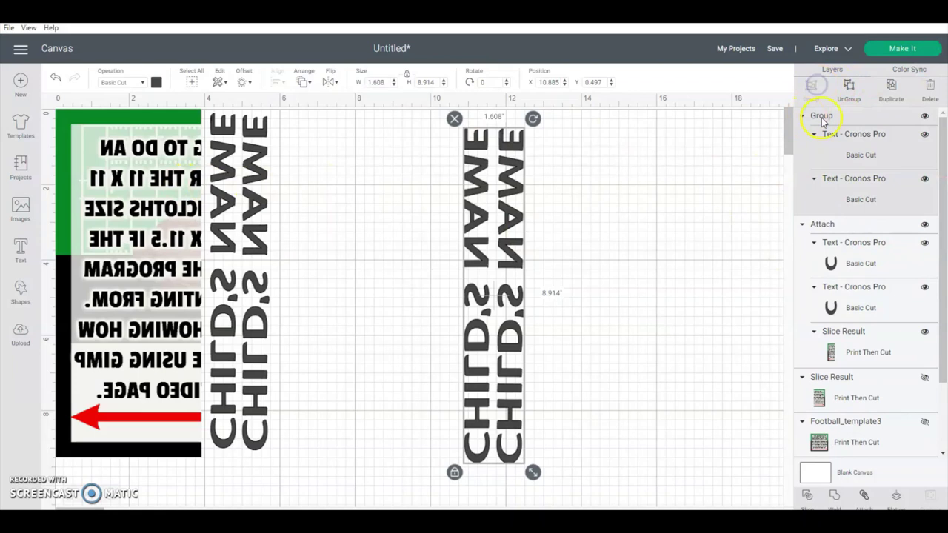
# Hide the two grouped CHILD'S NAME texts and preview the attached image half with its names on the print mat
pyautogui.click(925, 117)
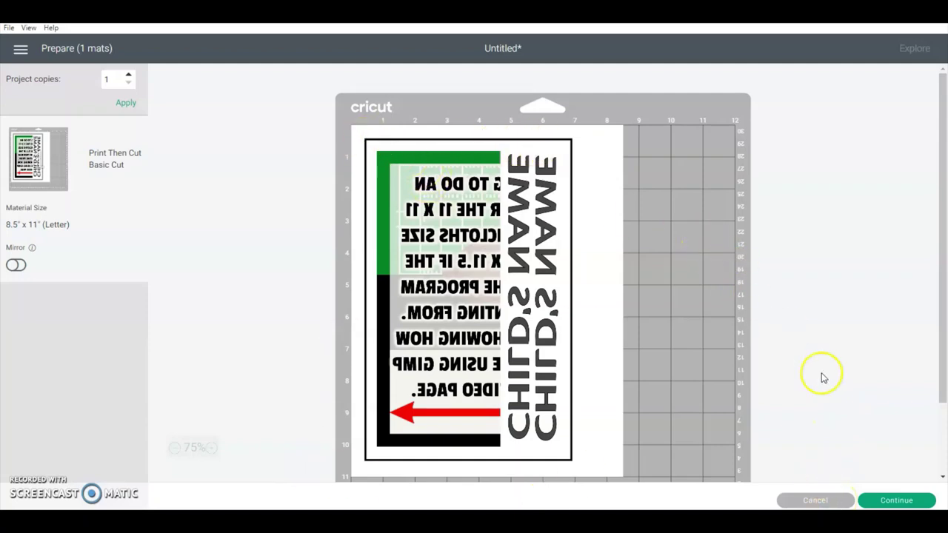
pyautogui.click(814, 501)
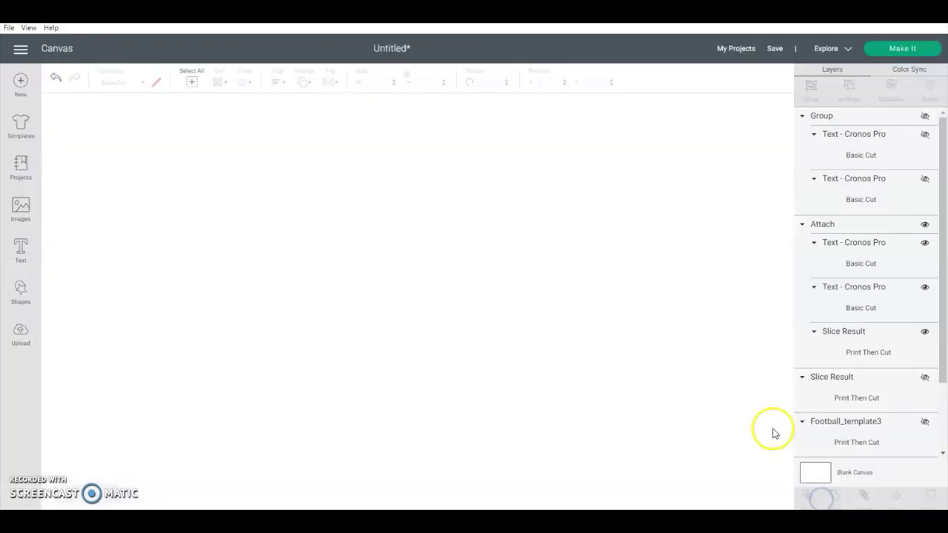
# Collapse and hide the attached image design, show the grouped CHILD'S NAME texts instead, and preview them on the mat
pyautogui.click(237, 210)
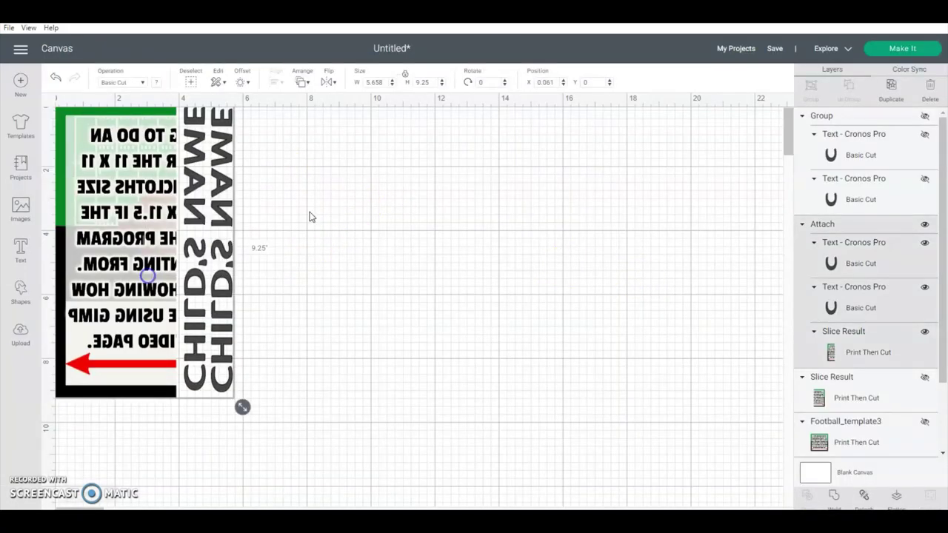
pyautogui.click(803, 224)
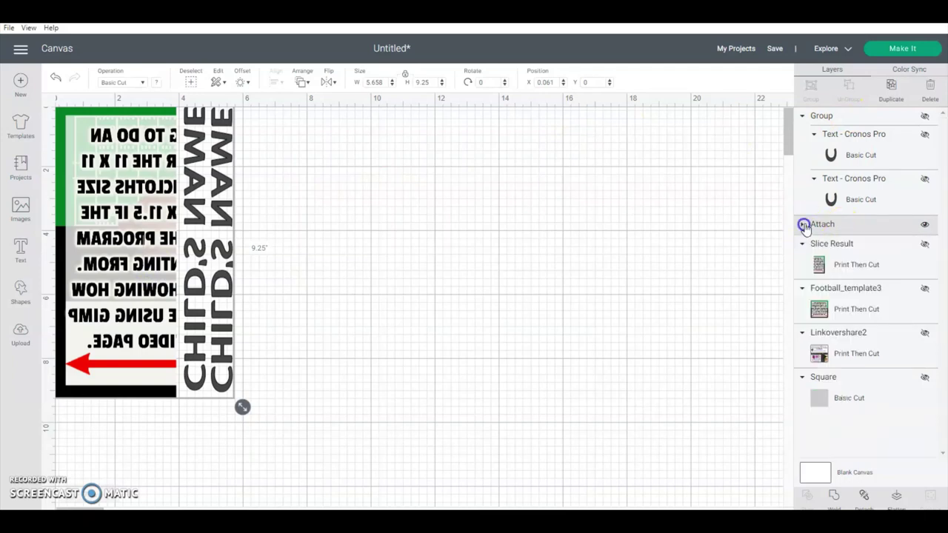
pyautogui.click(925, 226)
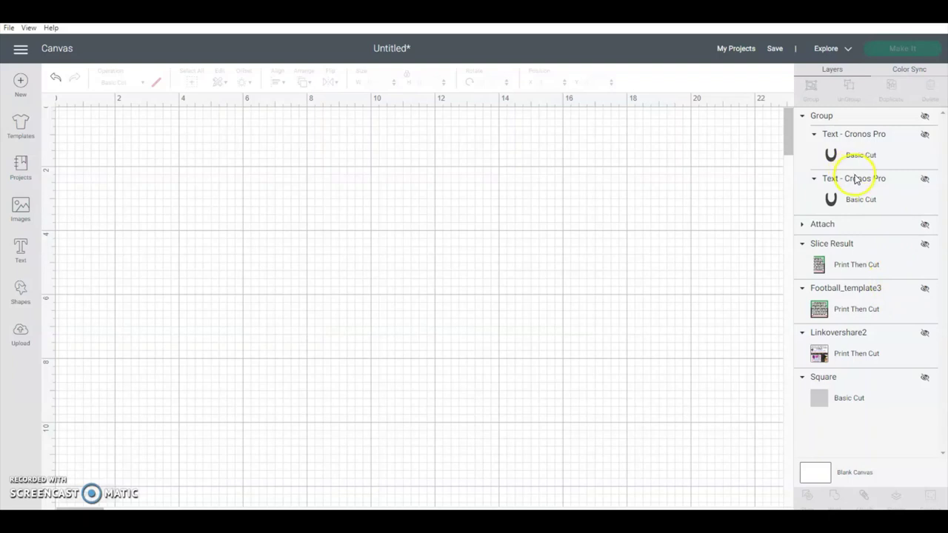
pyautogui.click(924, 116)
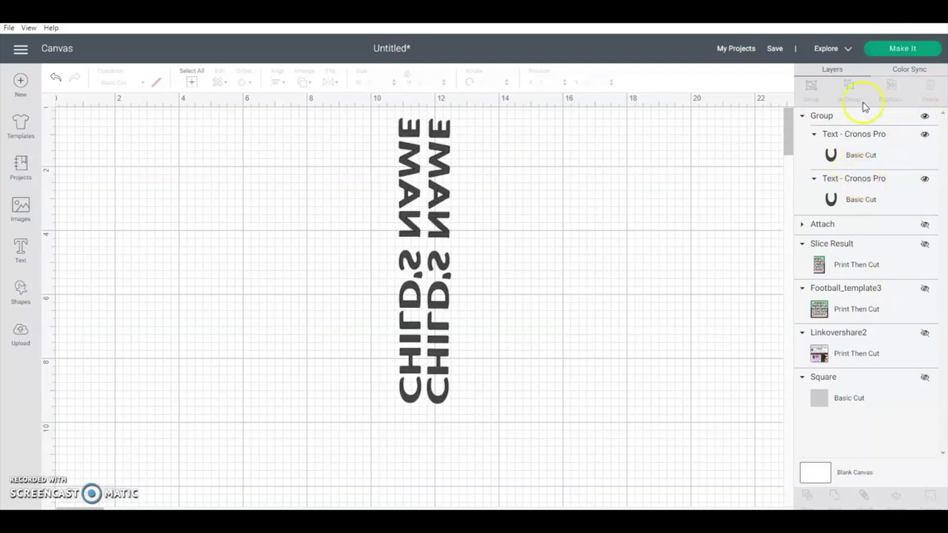
pyautogui.click(910, 52)
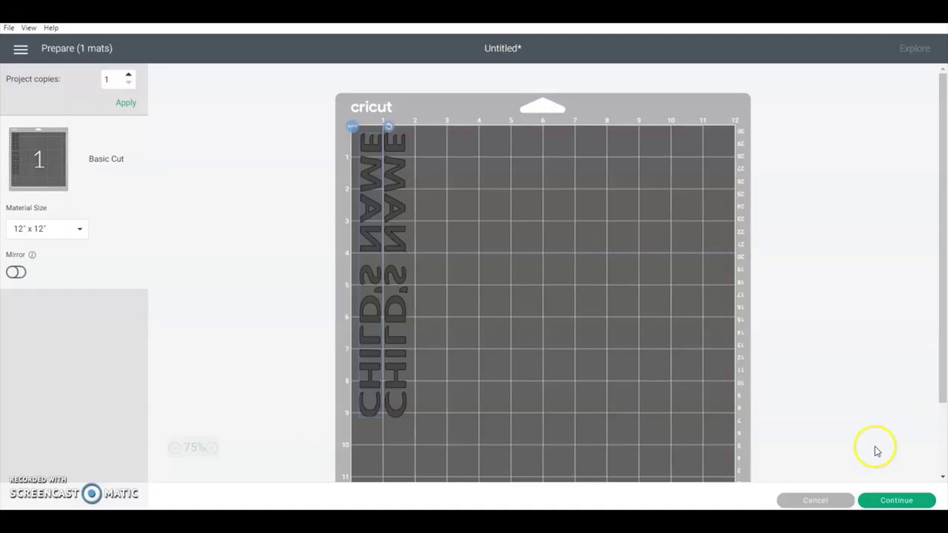
pyautogui.click(818, 500)
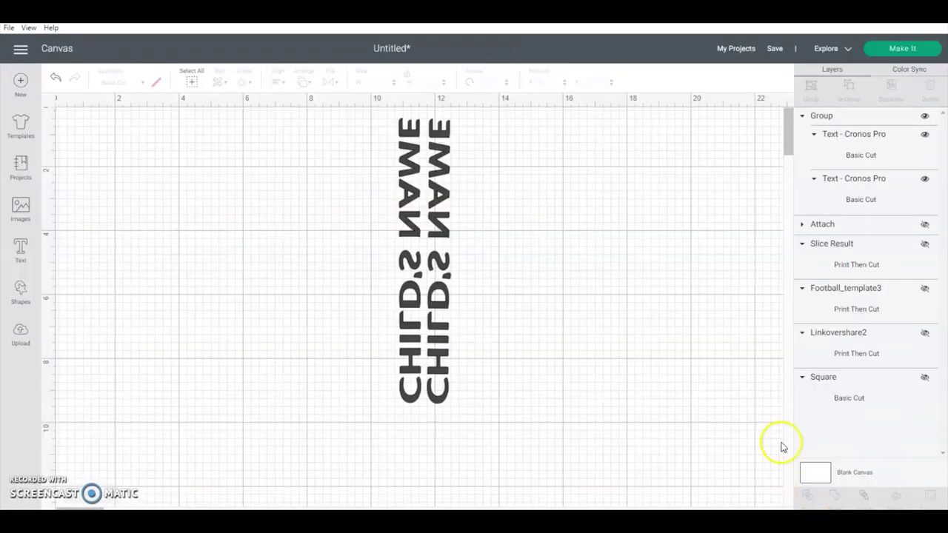
# Change the grouped CHILD'S NAME texts' operation to standard Print Then Cut and preview them on the mat again
pyautogui.moveTo(463, 157); pyautogui.dragTo(377, 226)
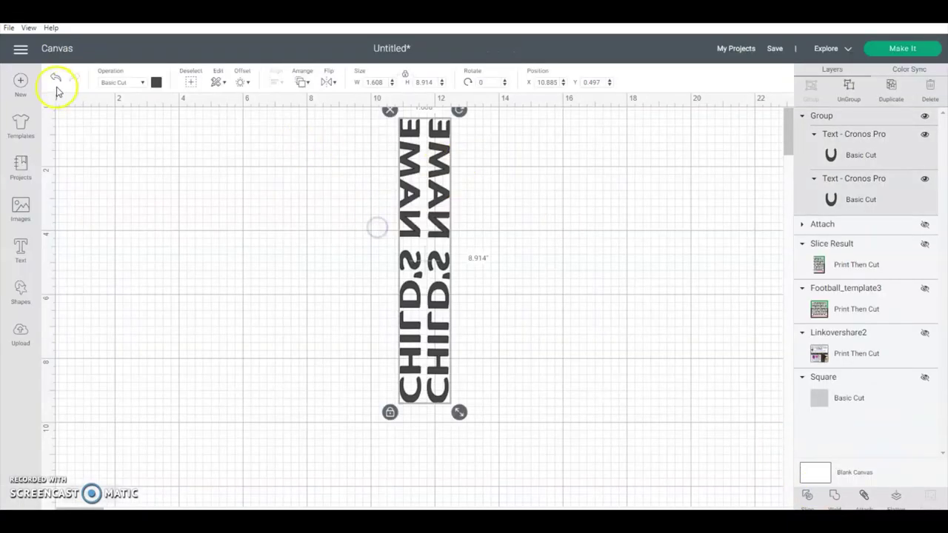
pyautogui.click(142, 82)
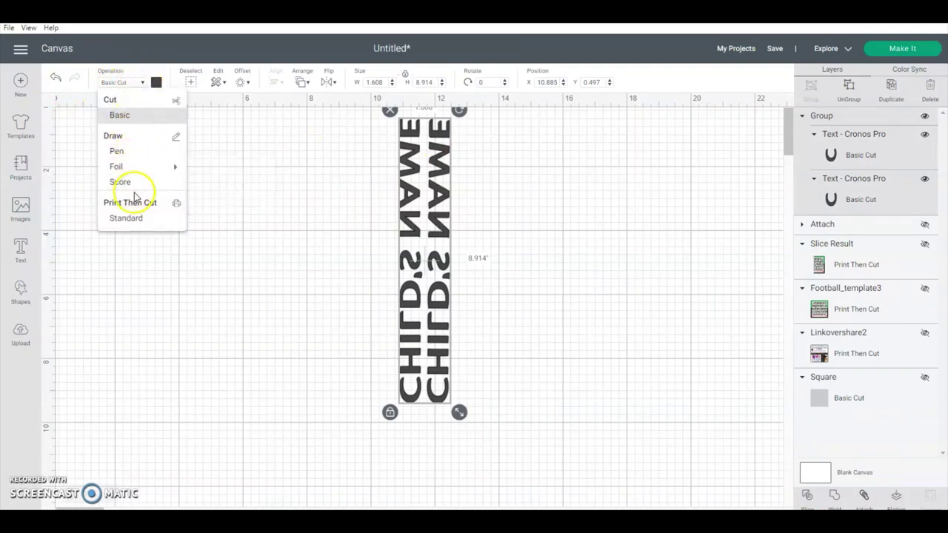
pyautogui.click(129, 217)
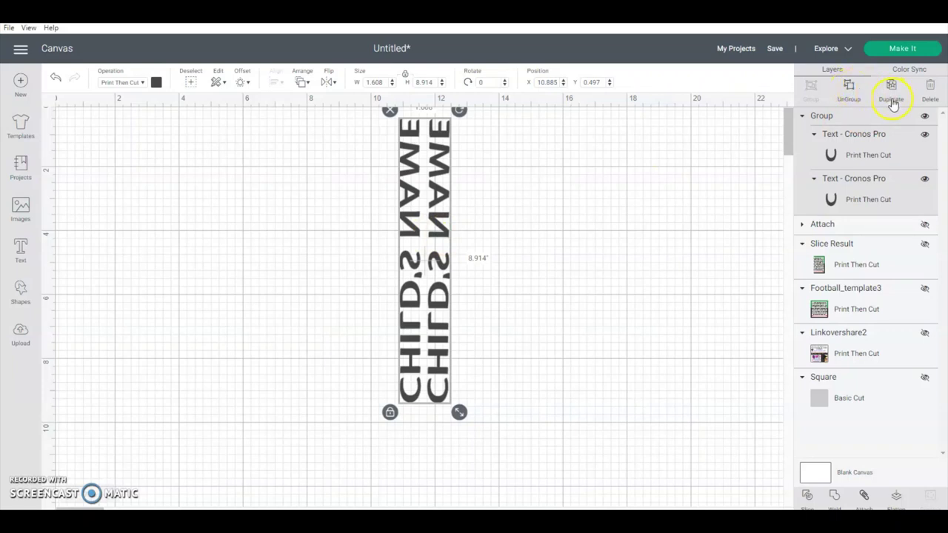
pyautogui.click(887, 50)
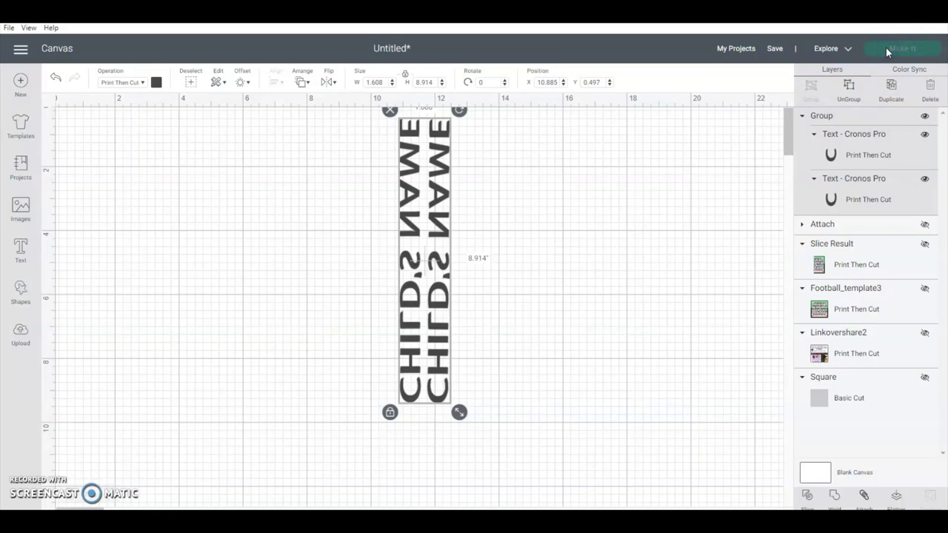
pyautogui.click(886, 48)
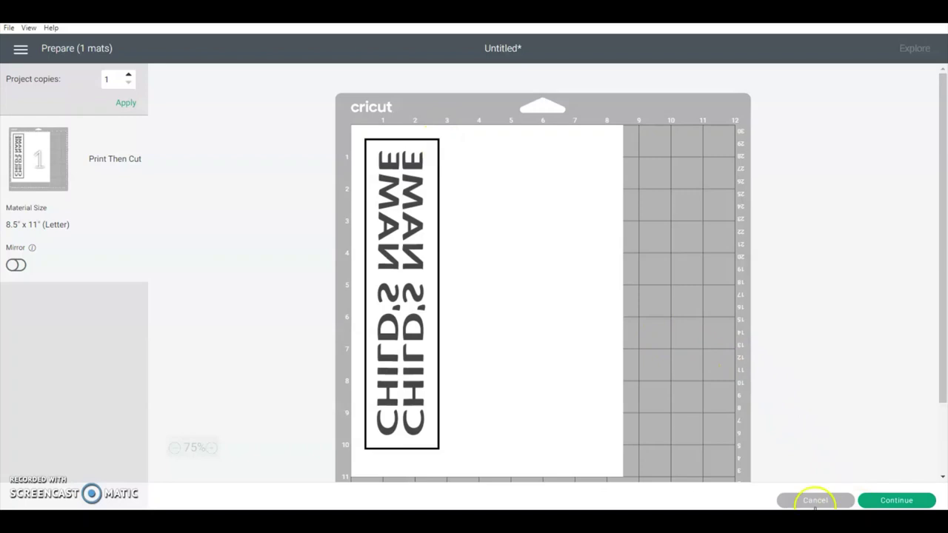
pyautogui.click(815, 500)
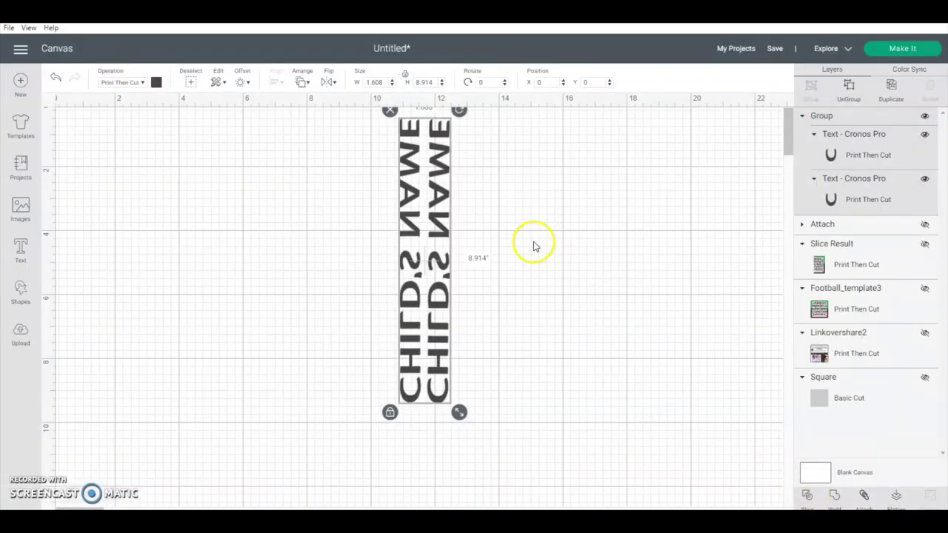